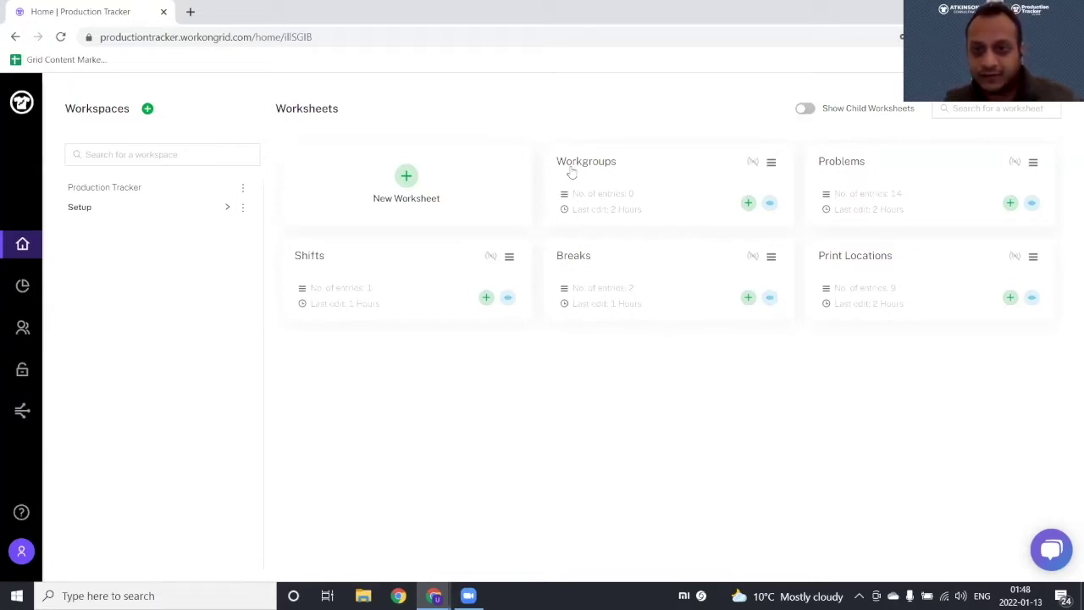
Add a Screenprinting machine named Cobra to Workgroups with the third listed user assigned, save the row and view the worksheet's data
left_click(748, 204)
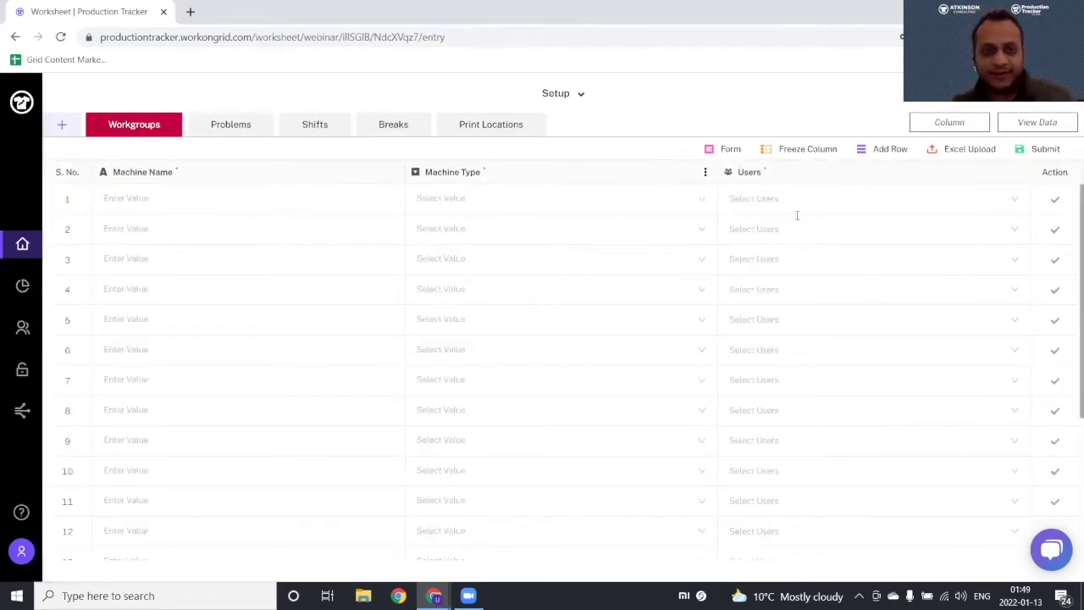
left_click(263, 193)
type("Cobra")
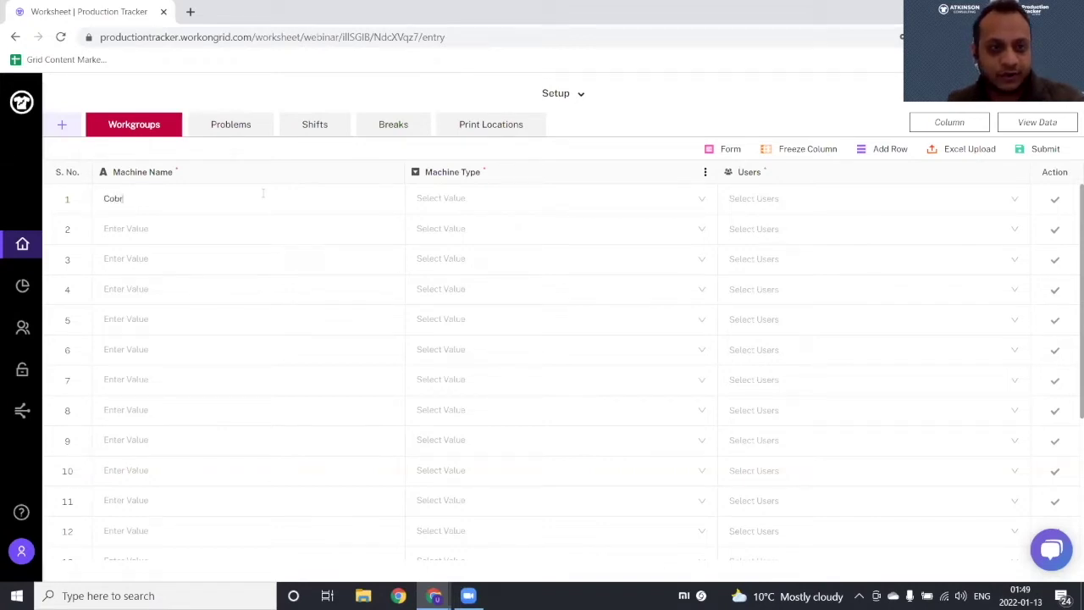
left_click(511, 210)
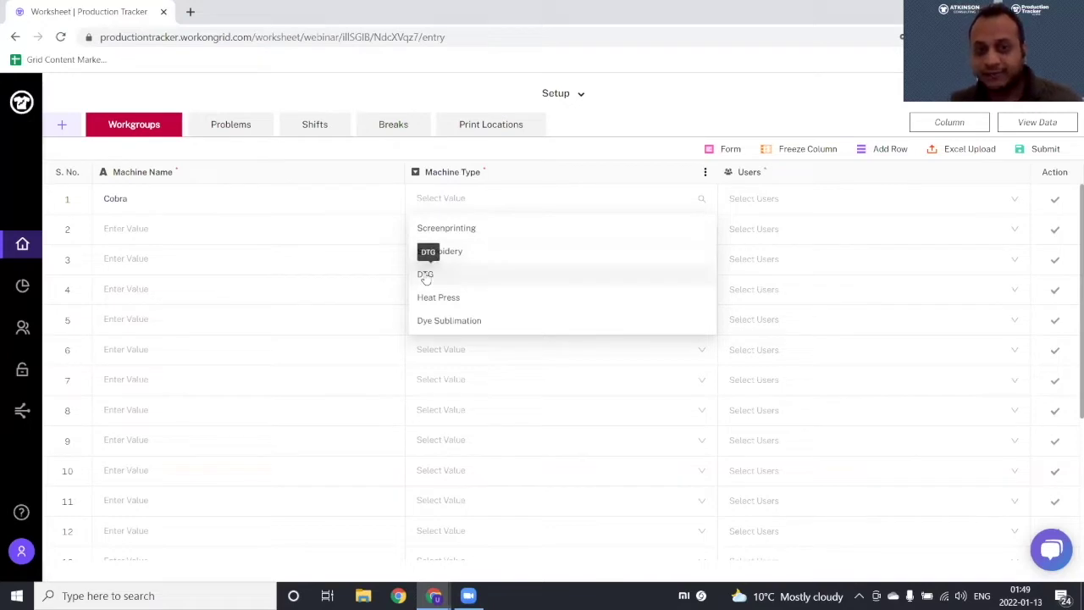
left_click(457, 228)
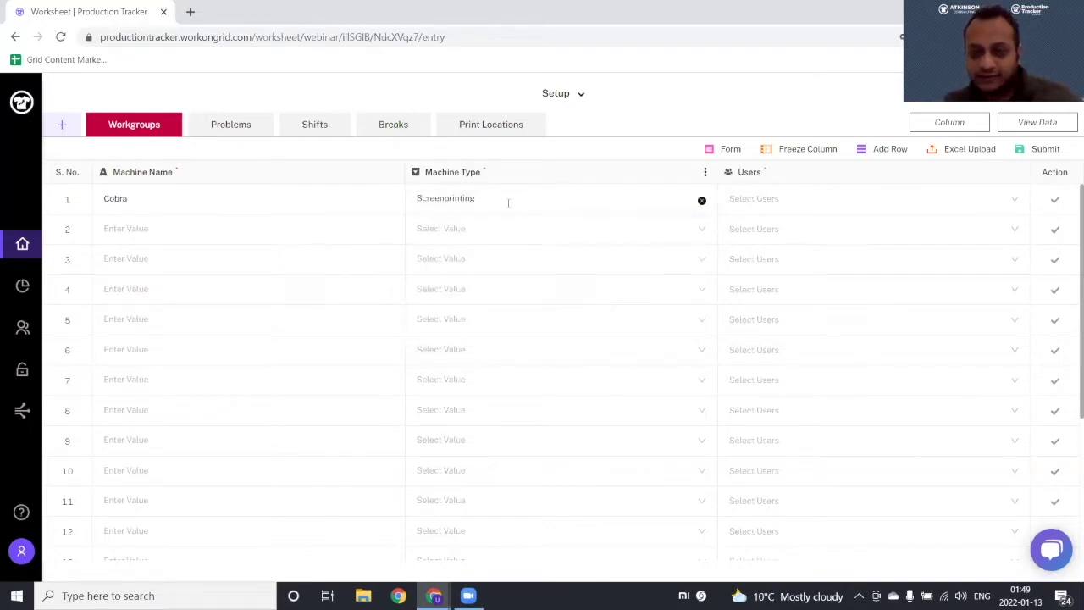
left_click(753, 198)
left_click(753, 296)
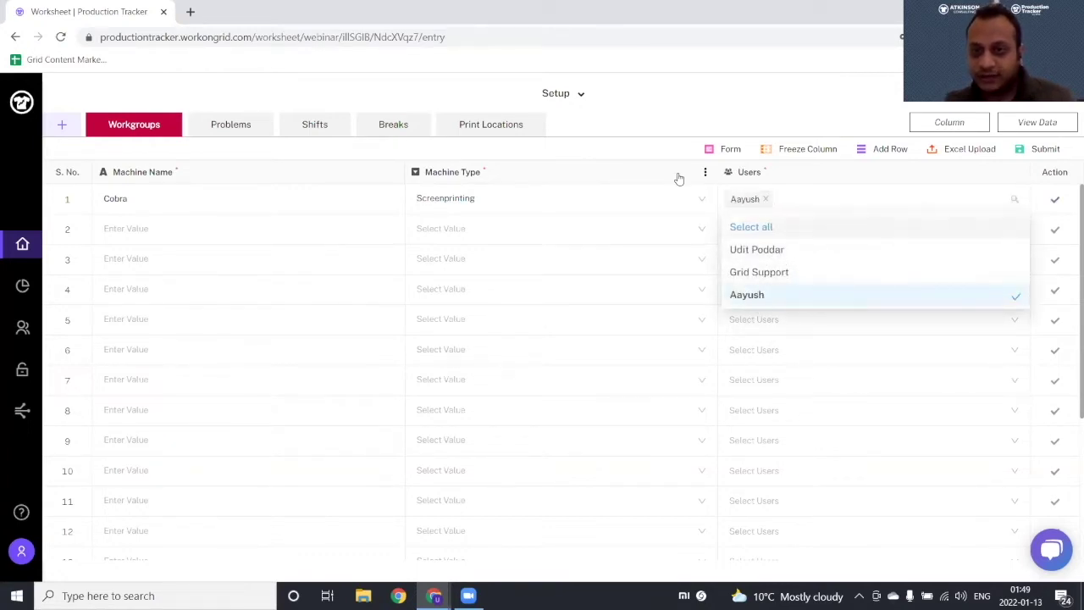
left_click(1021, 183)
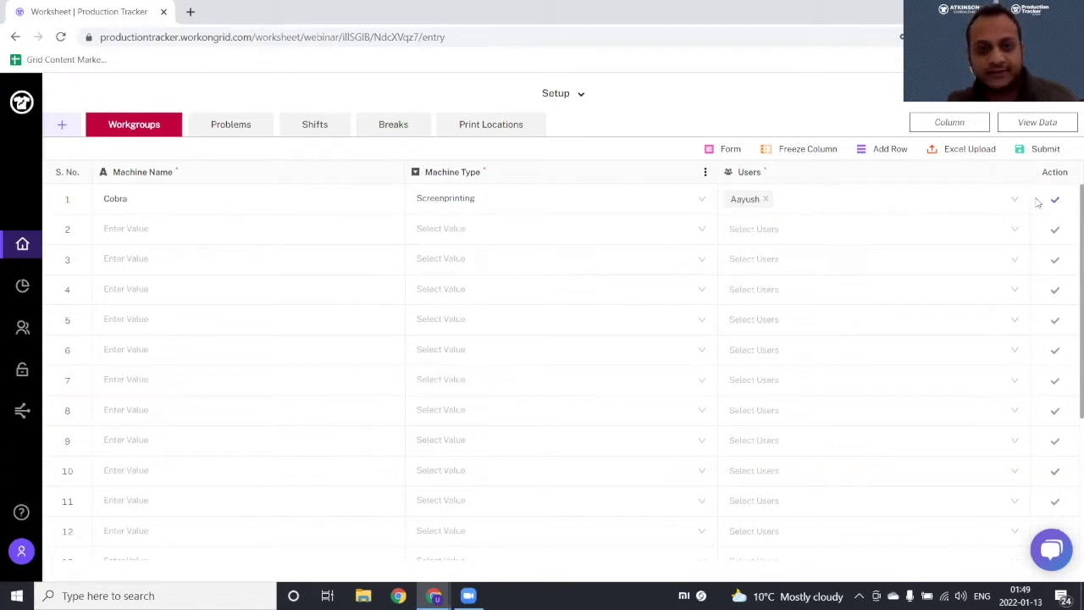
left_click(1054, 201)
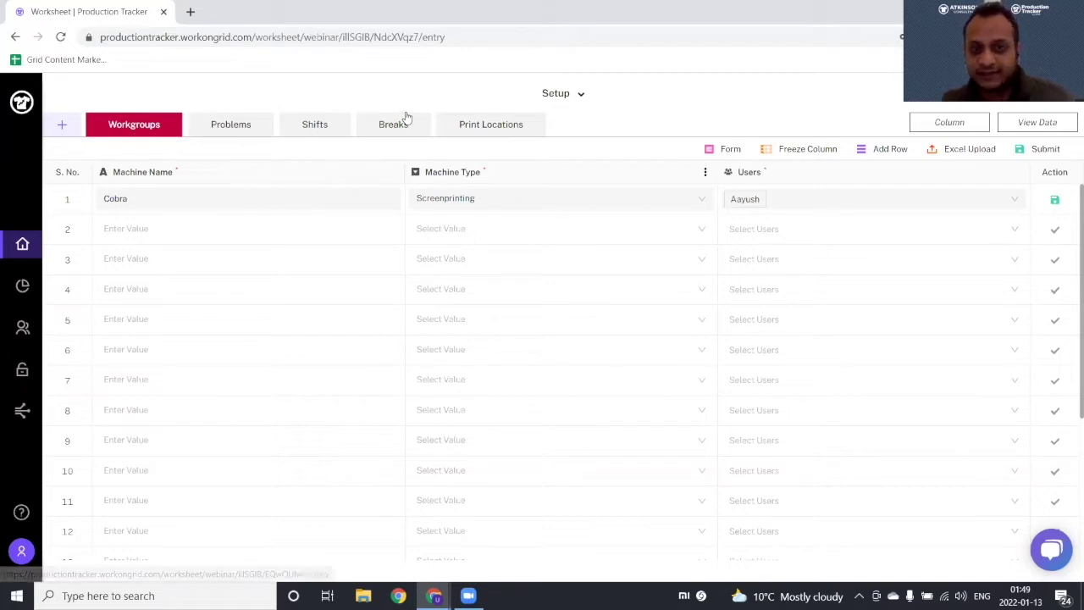
left_click(1037, 124)
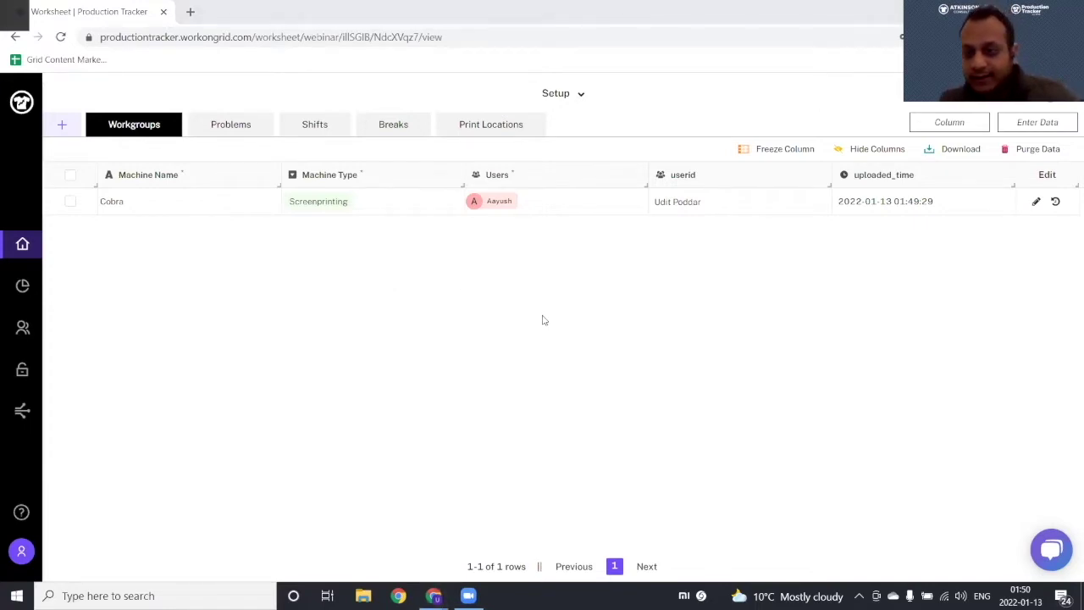
Switch to the webinar slides and advance to the Live Demo Step 3 slide
key("alt+Tab")
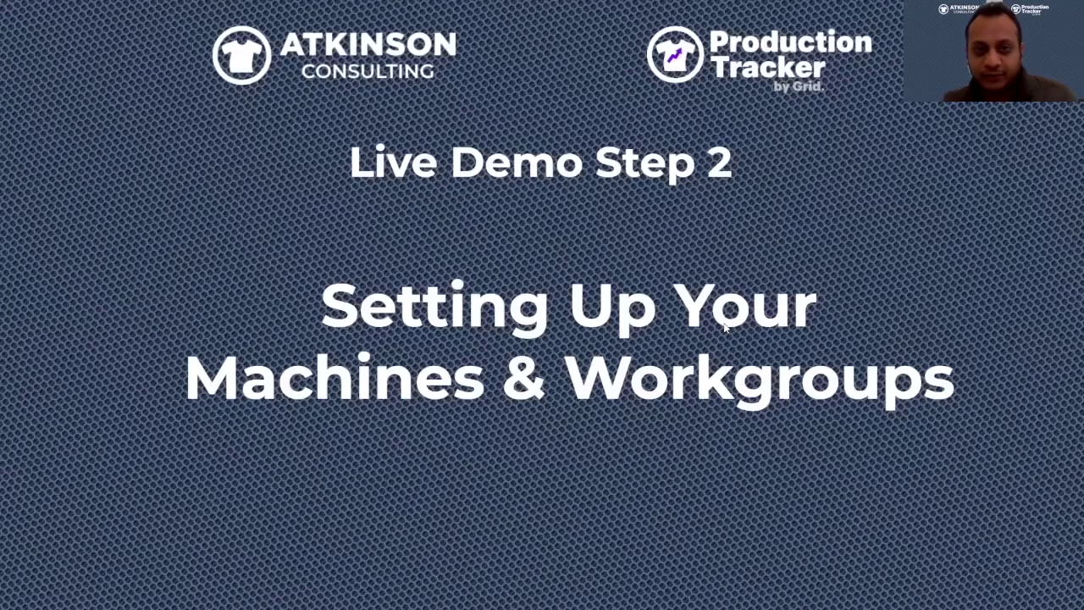
key("Right")
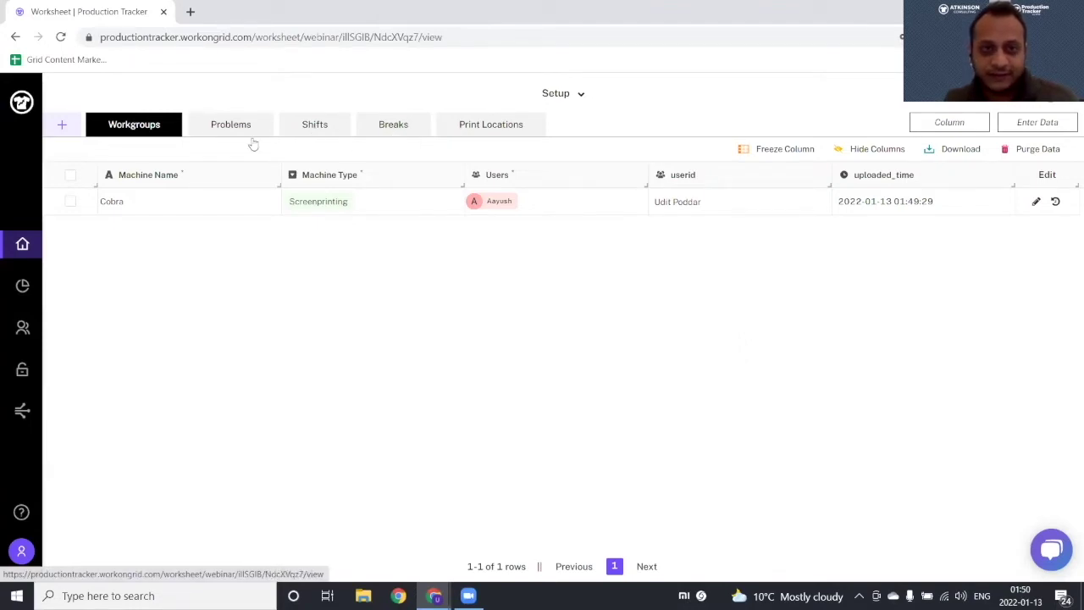
Change the Day shift in the Shifts worksheet to start at 8:00 am and end at 5:30 pm
left_click(312, 129)
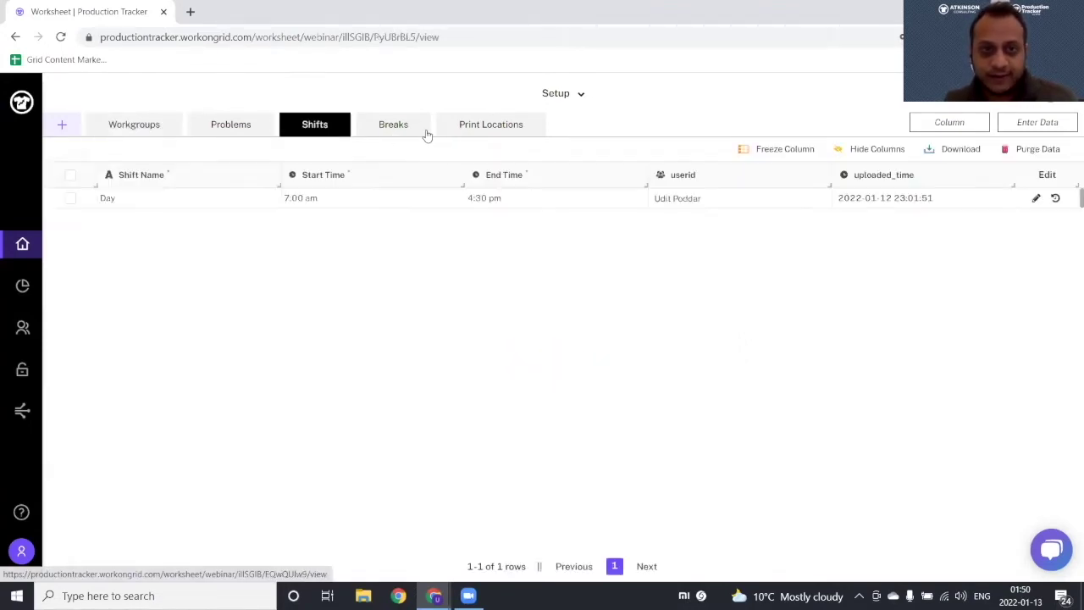
double_click(438, 200)
left_click(300, 246)
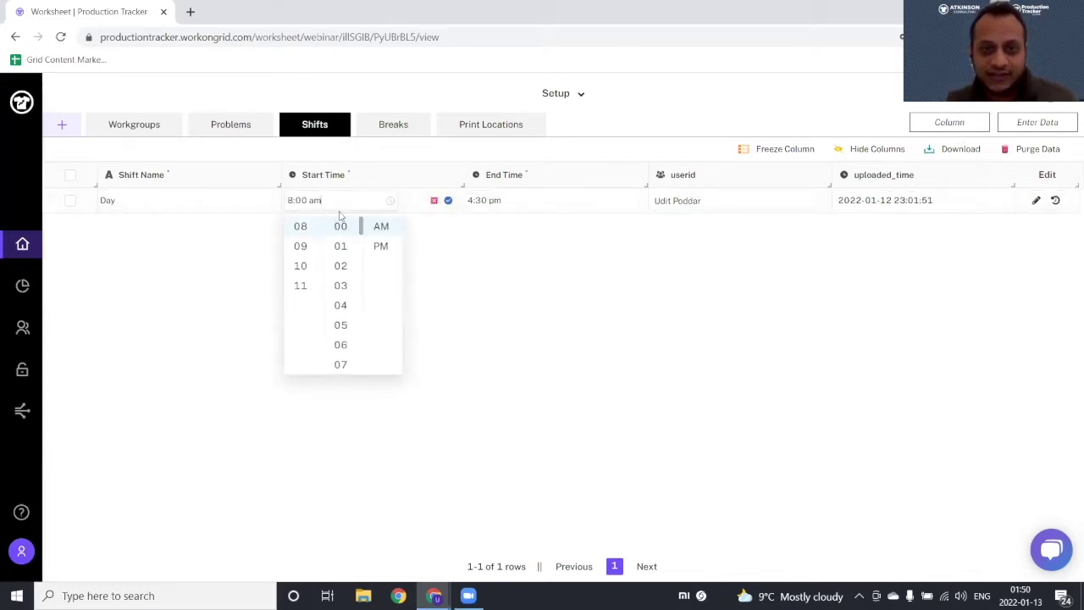
left_click(448, 201)
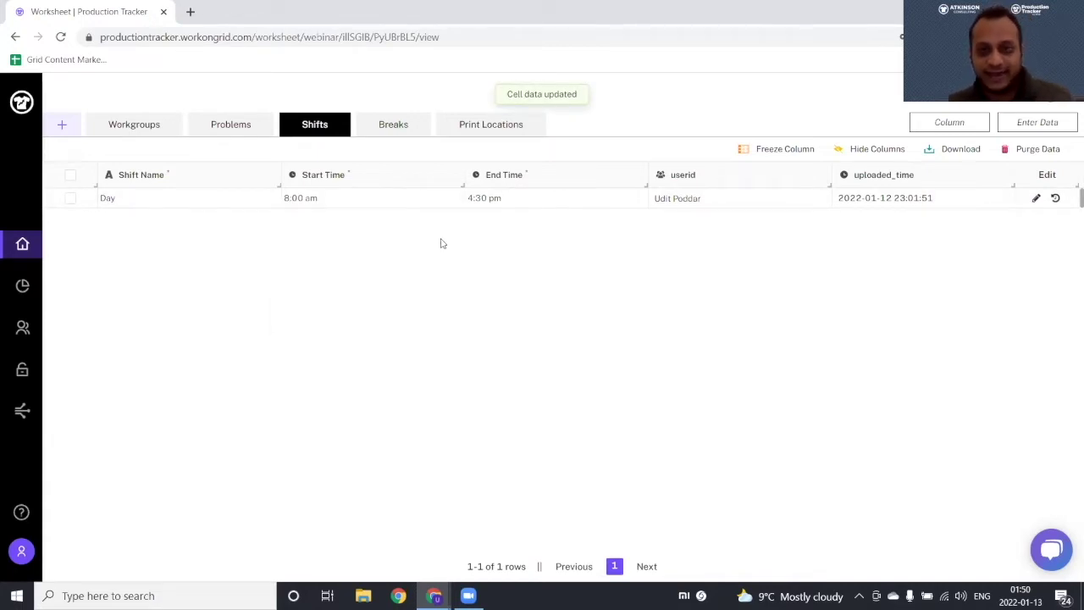
double_click(623, 201)
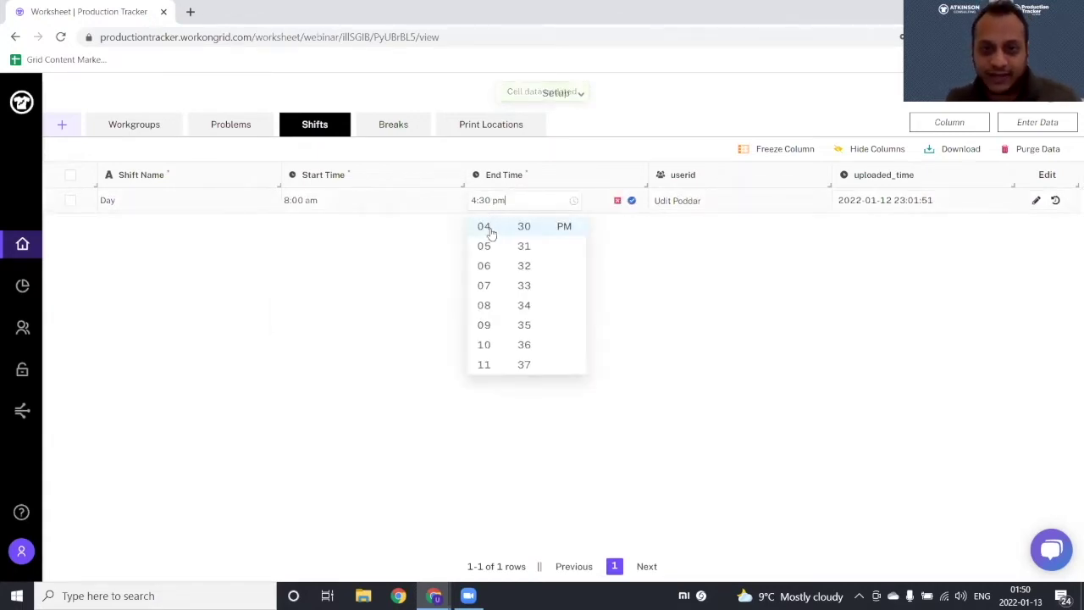
left_click(484, 245)
left_click(630, 200)
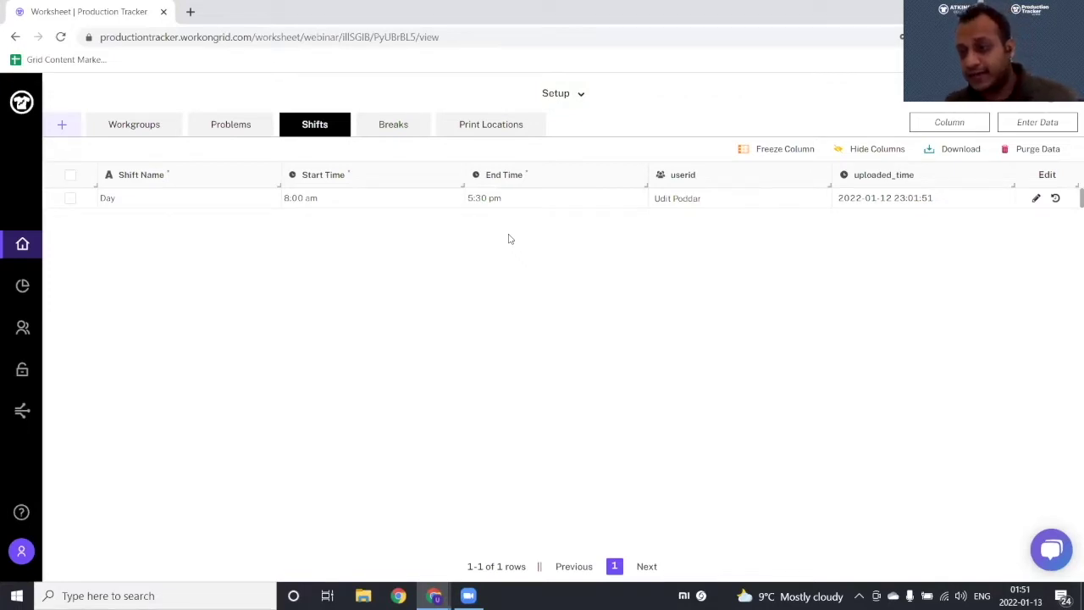
Begin a new Shifts entry named Night with a start time of 10:00 pm
left_click(1033, 127)
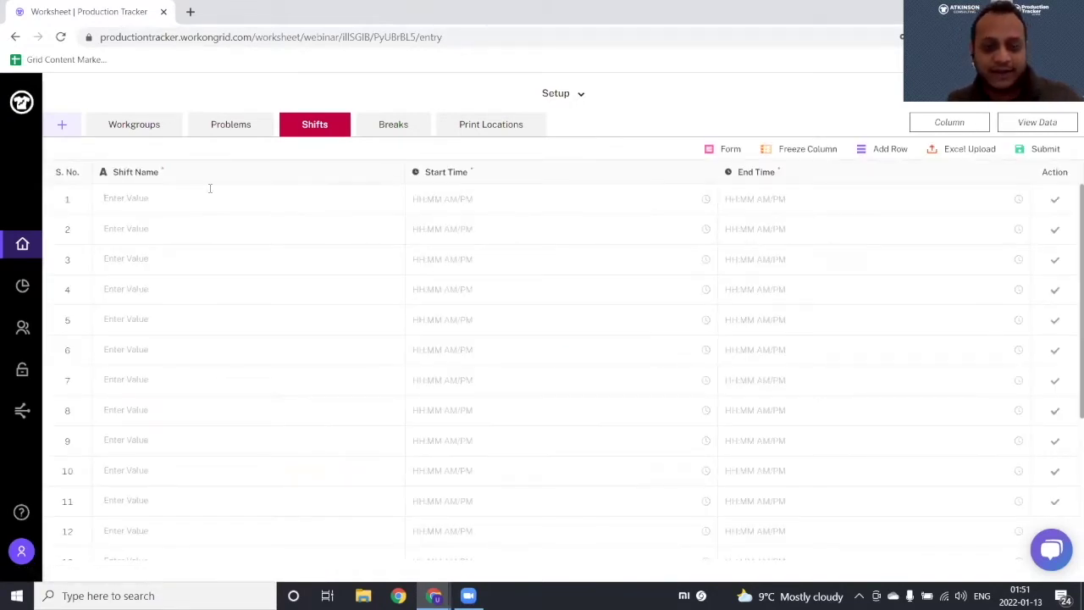
type("Nig")
key("BackSpace")
key("BackSpace")
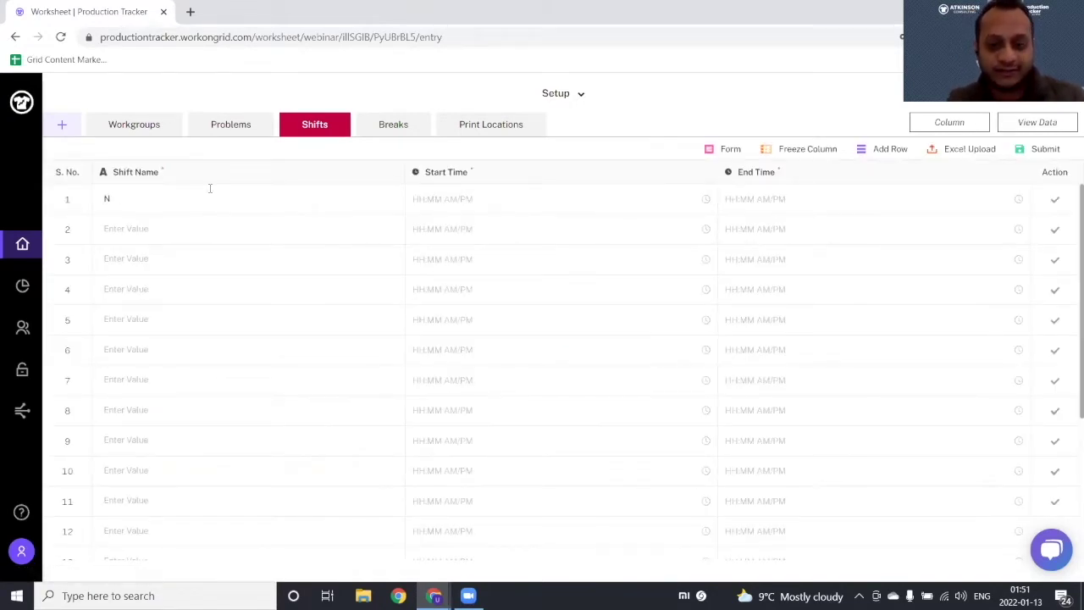
type("ght")
left_click(442, 199)
scroll(425, 303, "down", 2)
left_click(420, 304)
left_click(504, 245)
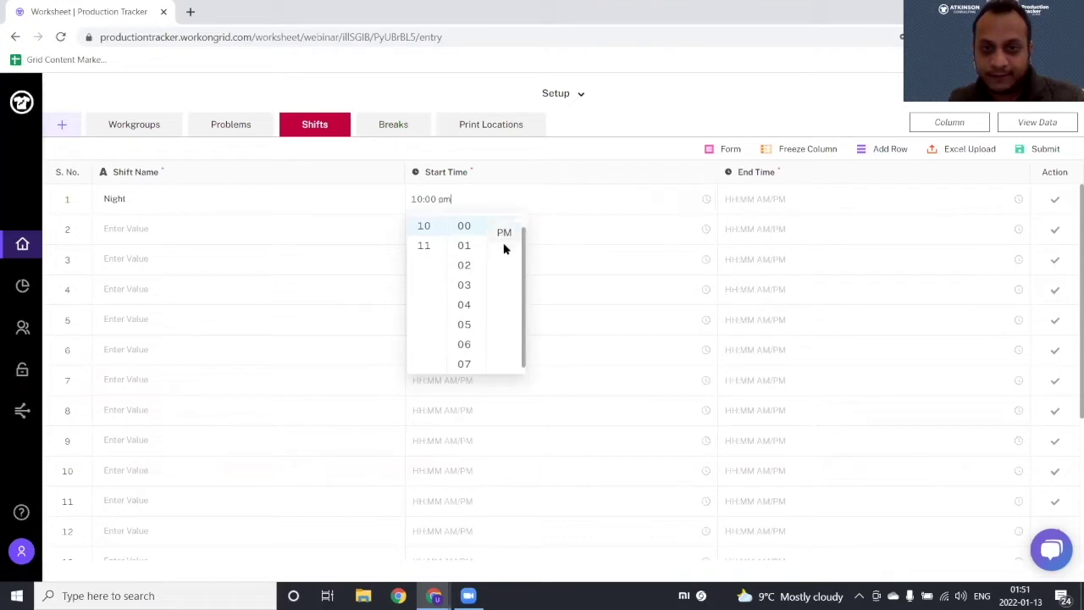
Set the Night shift's end time to 2:00 am, save the row and view the Shifts data
left_click(726, 201)
left_click(736, 265)
left_click(1054, 200)
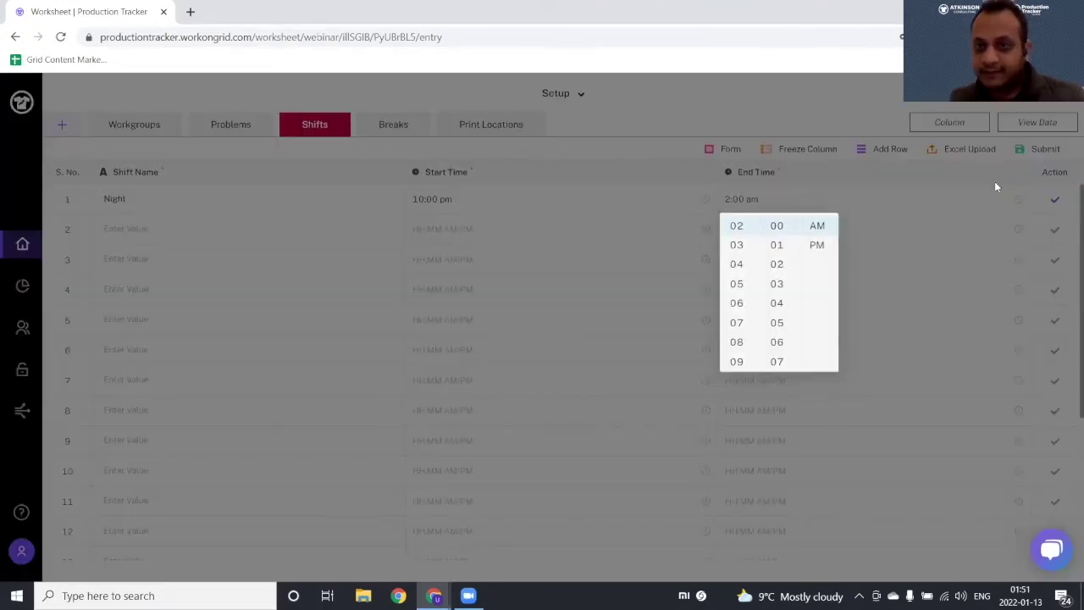
left_click(1035, 122)
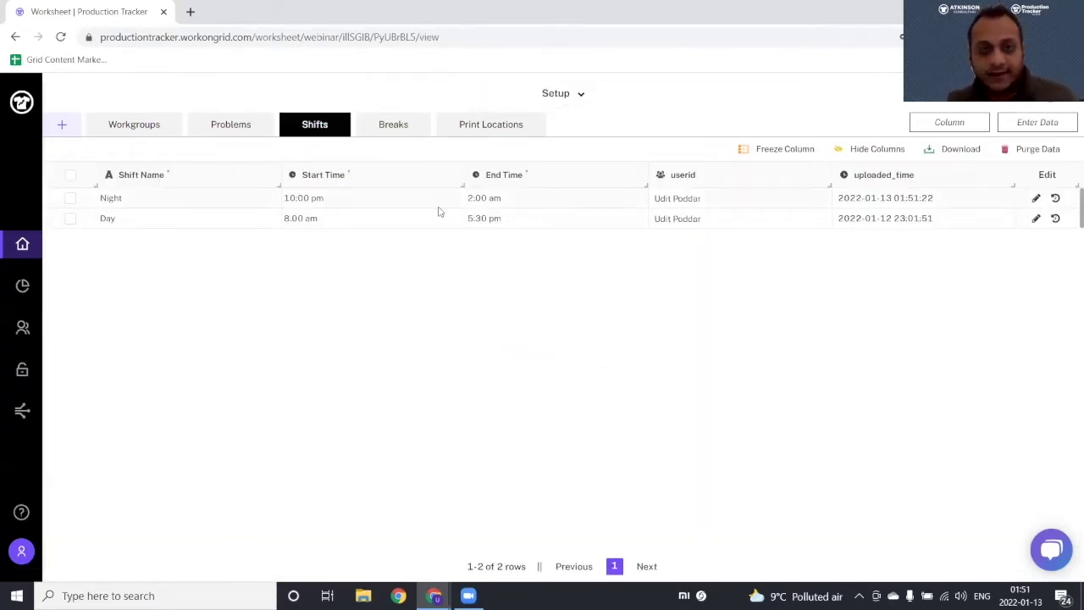
Open the Breaks data and select the Morning Break entry
left_click(395, 129)
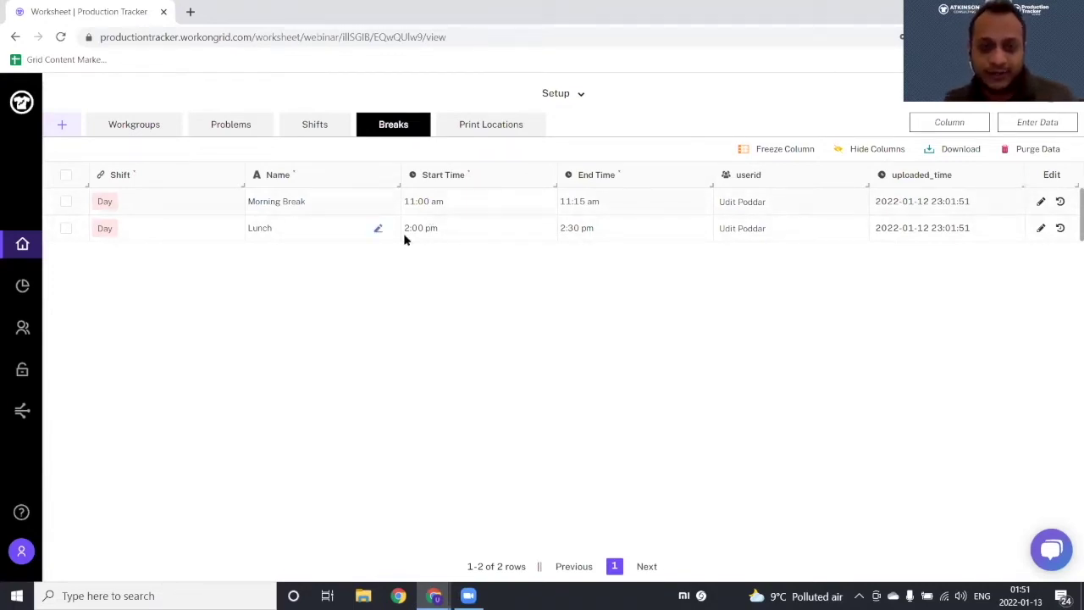
left_click(65, 201)
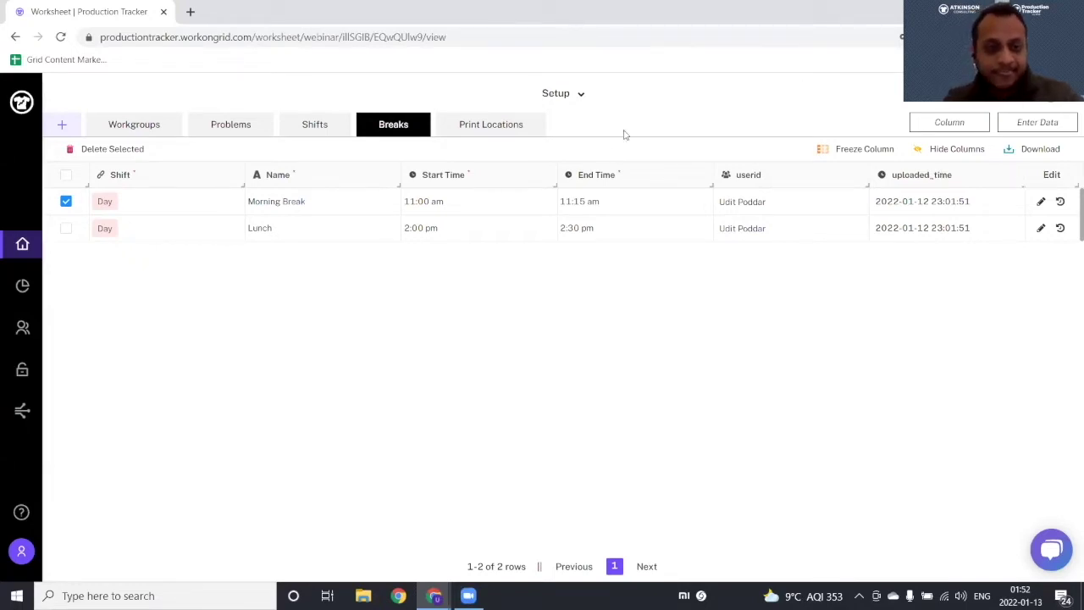
Switch to the webinar slides and advance to the Live Demo Step 4 slide on order management integration
key("alt+Tab")
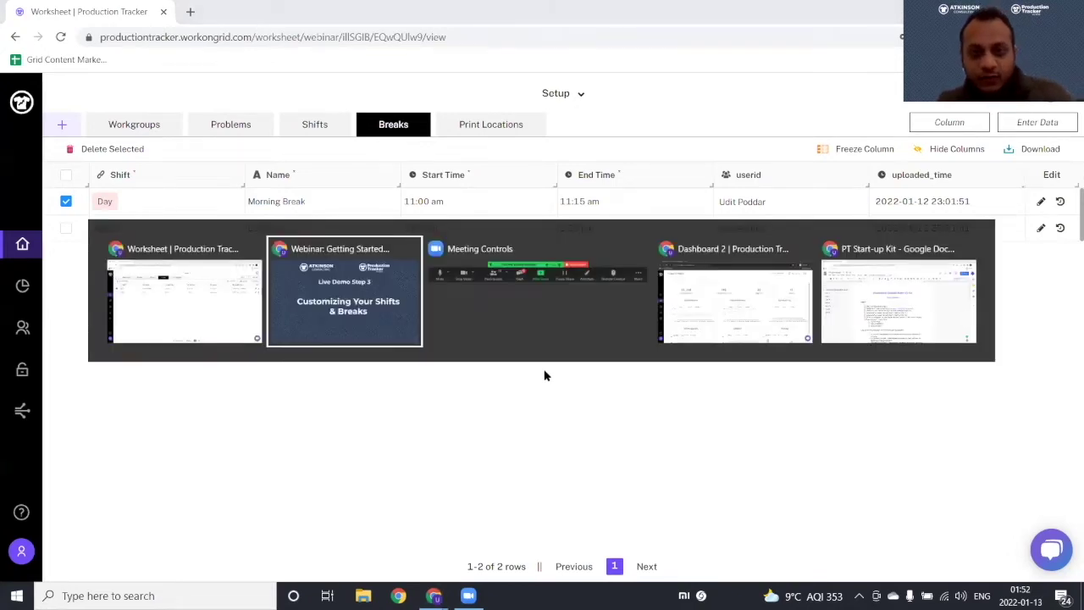
key("alt+Tab")
key("Right")
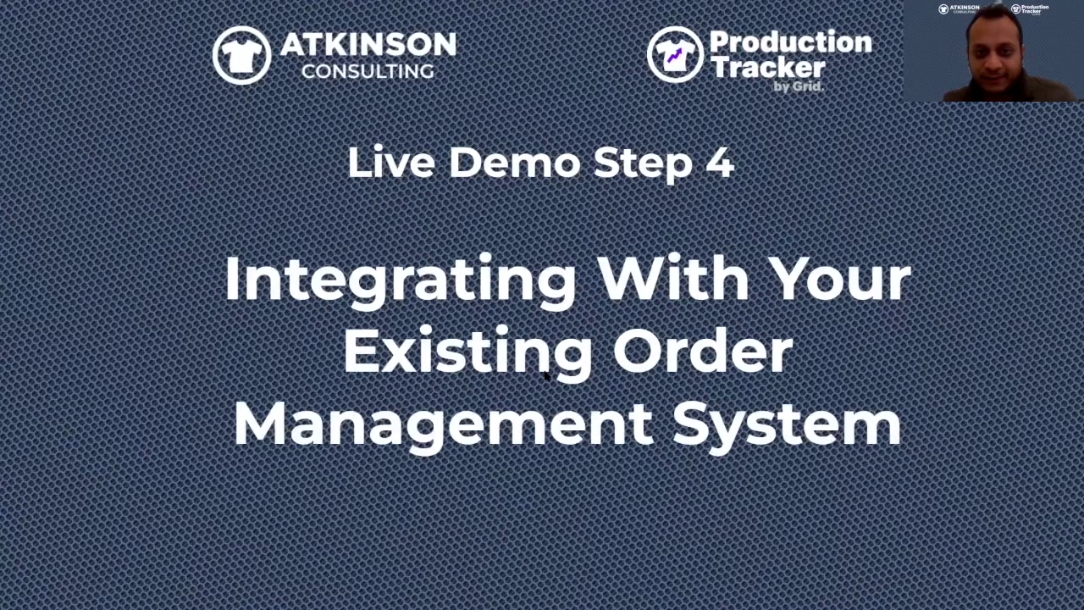
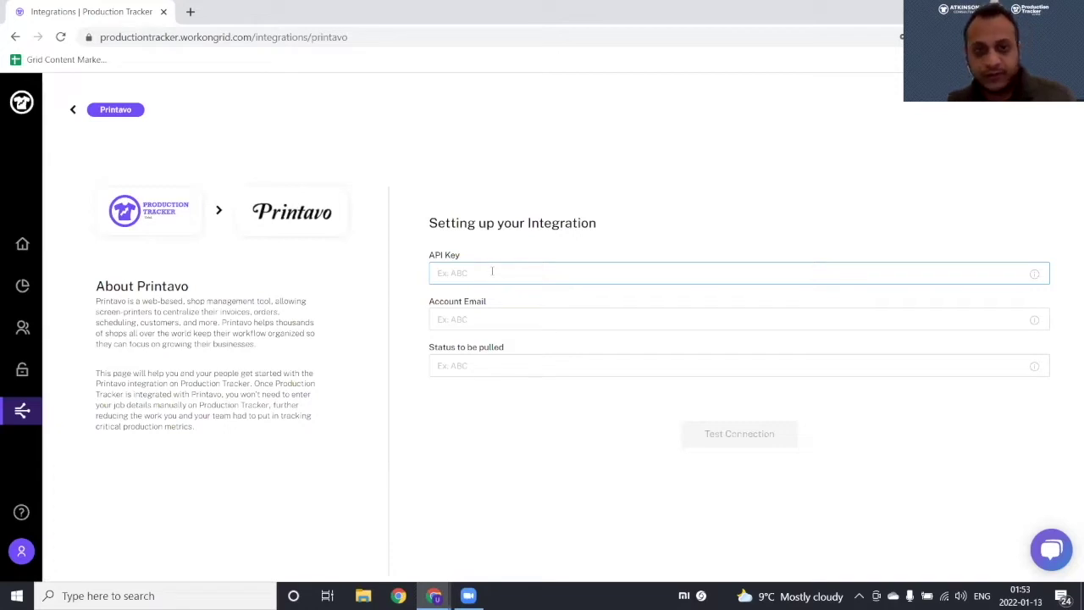
Review the Printavo integration's API Key, Account Email and Status to be pulled fields, and return to the list of supported apps
left_click(448, 288)
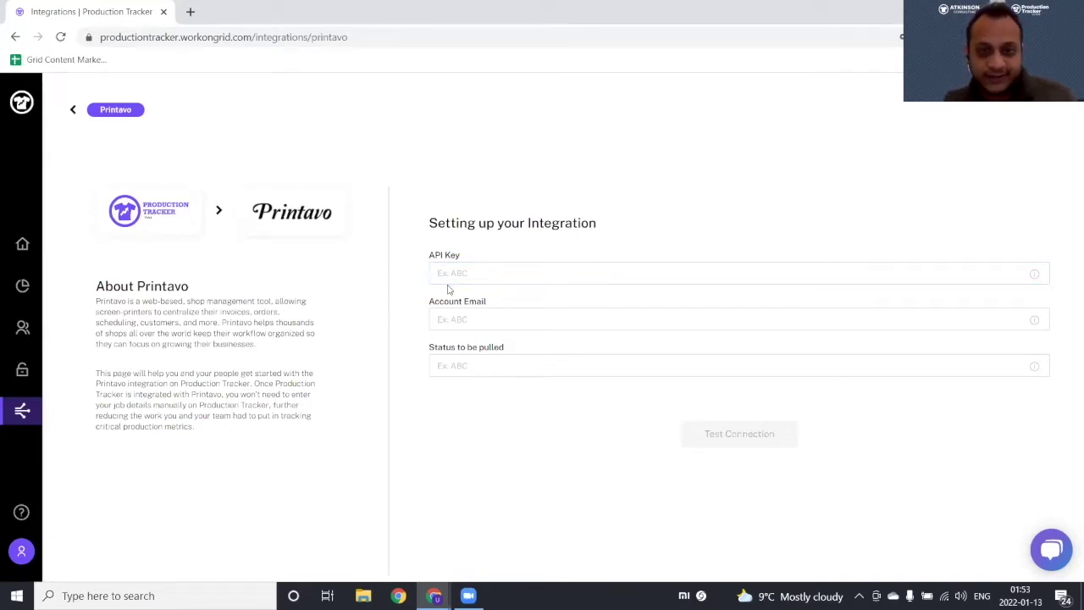
left_click(527, 320)
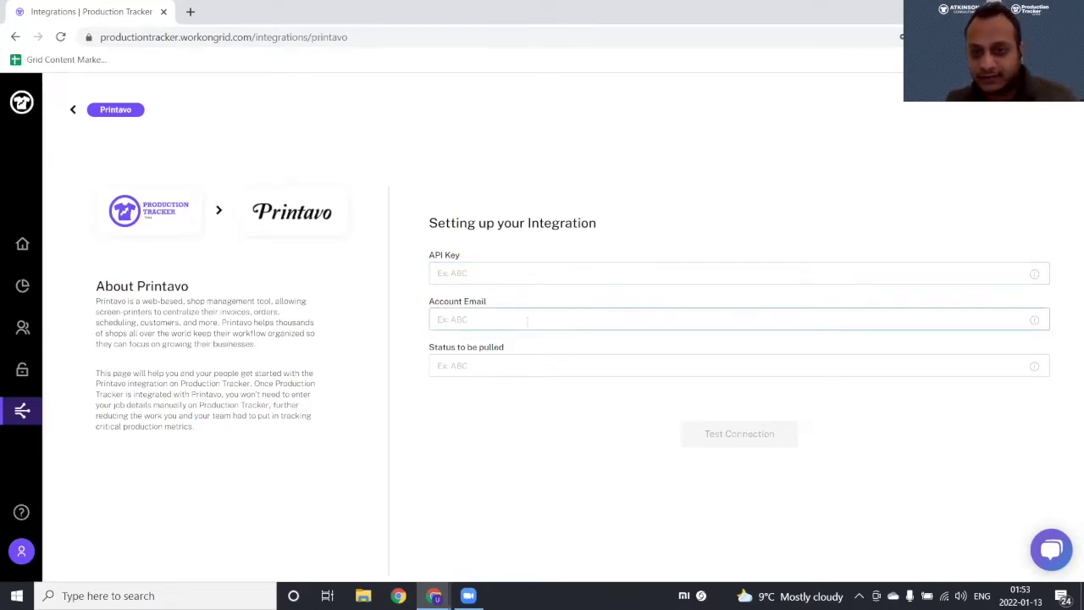
left_click(514, 349)
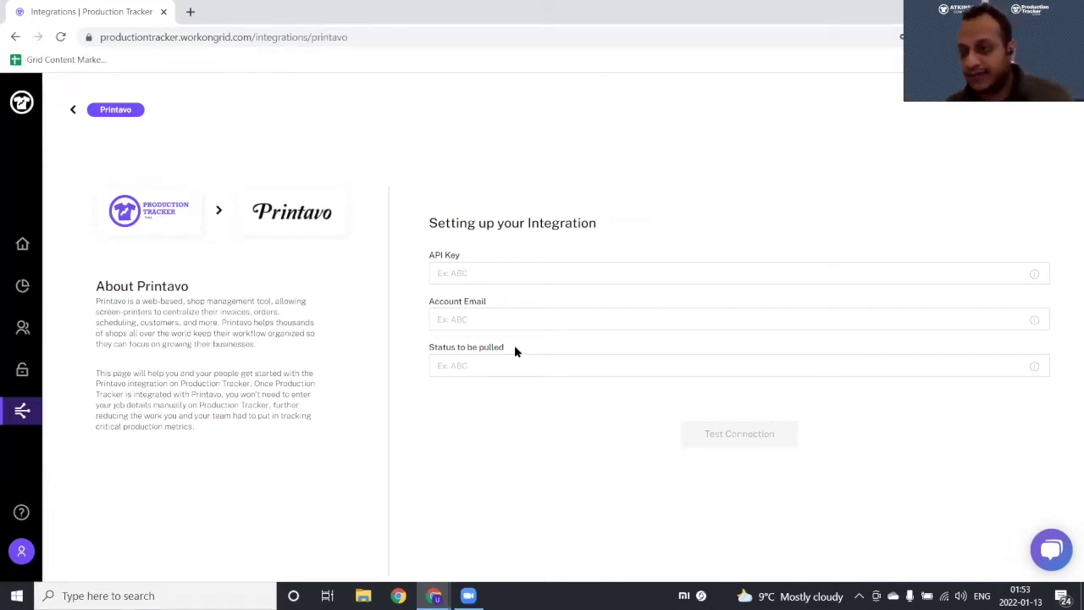
left_click(22, 244)
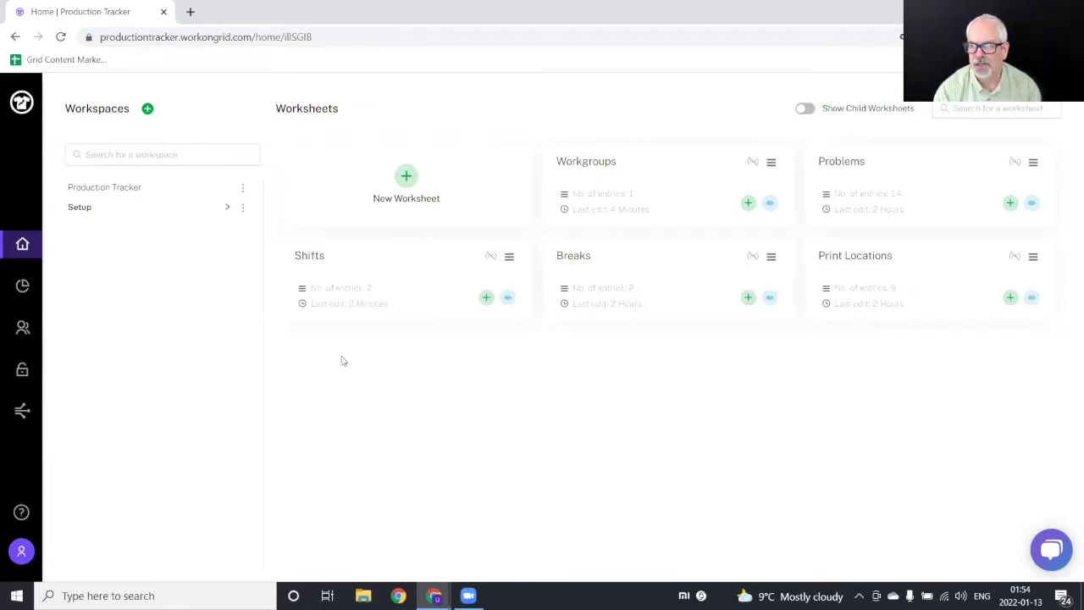
left_click(23, 411)
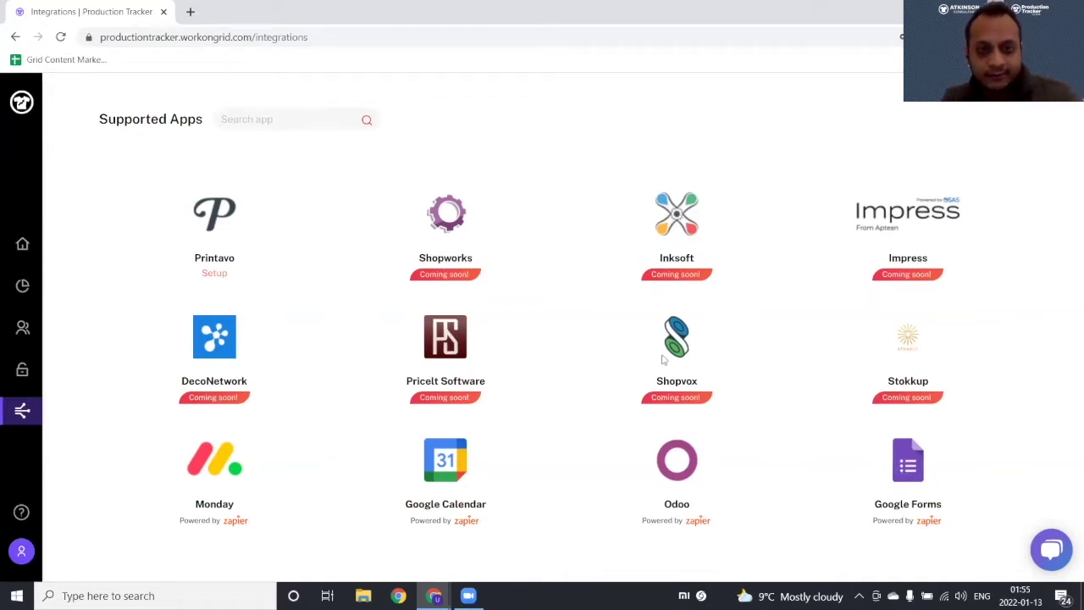
Advance the webinar slides to Live Demo Step 5 on problems and decoration locations, and switch back to Production Tracker
key("alt+Tab")
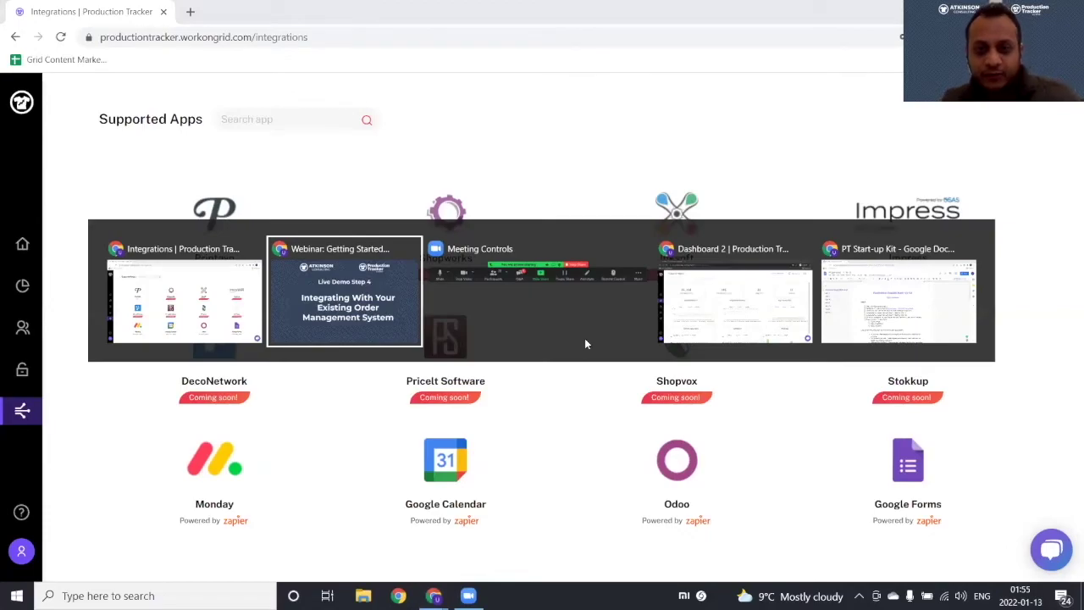
key("Right")
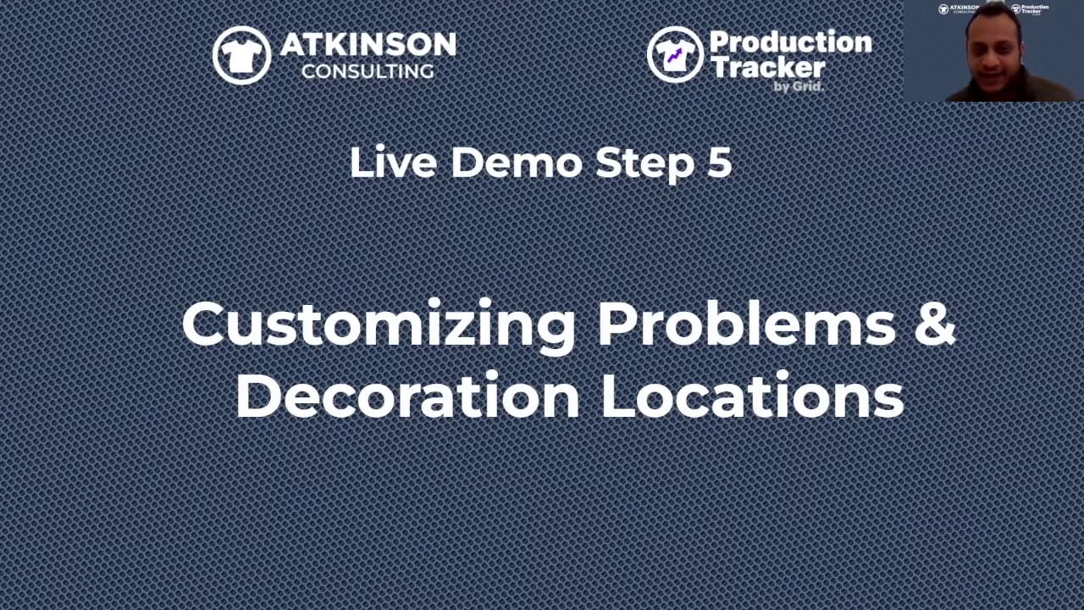
key("alt+Tab")
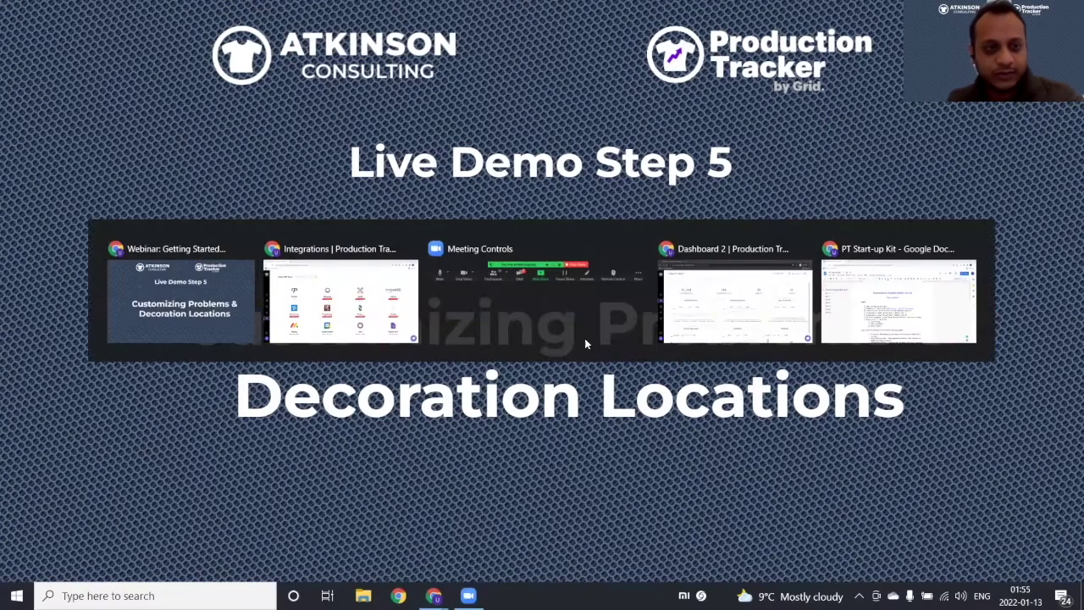
Open the Problems worksheet's data from the home page and look through its entries by production type
left_click(22, 243)
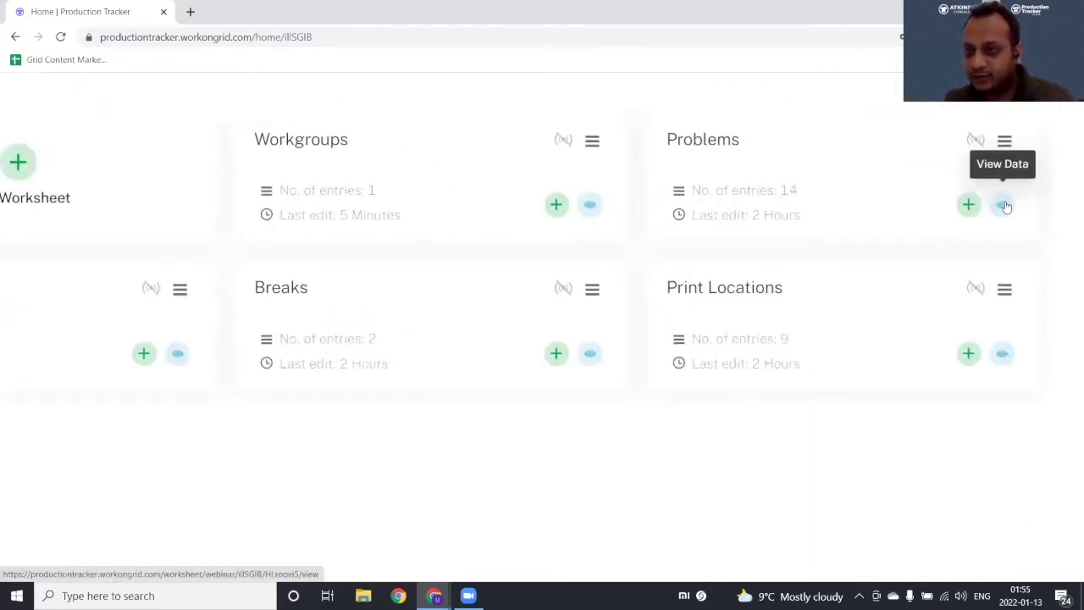
left_click(1029, 205)
scroll(415, 338, "down", 1)
scroll(414, 339, "up", 1)
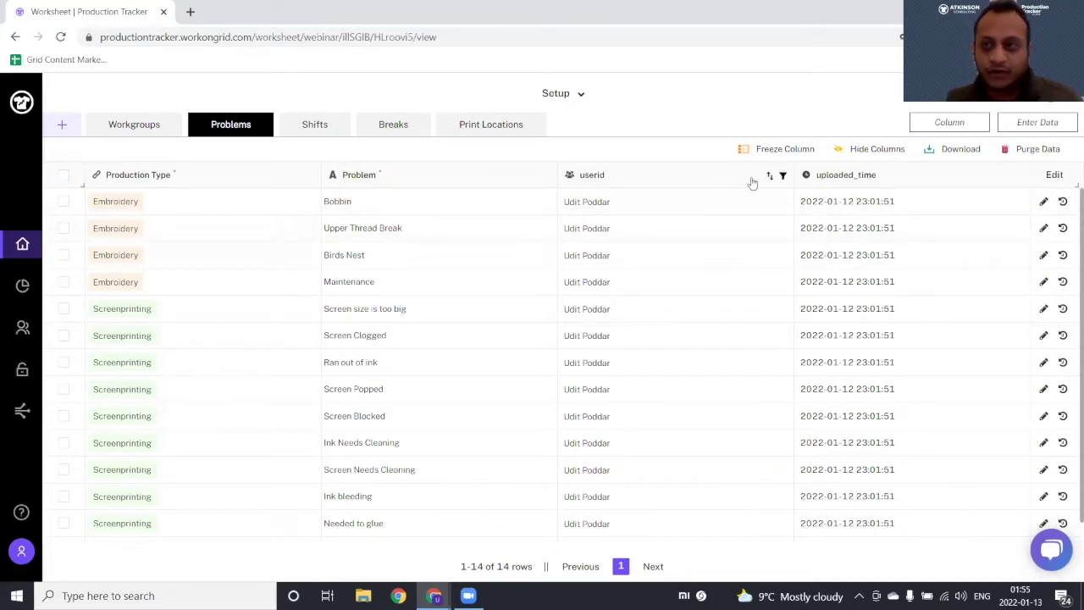
Open data entry for the Problems worksheet and set the first row's production type to Screenprinting
left_click(1031, 129)
left_click(247, 198)
left_click(215, 229)
Enter "Screen Popped Out" as the first row's problem and submit that row
left_click(643, 195)
type("scree")
key("BackSpace")
key("BackSpace")
key("BackSpace")
key("BackSpace")
key("BackSpace")
type("sc")
key("BackSpace")
key("BackSpace")
type("Sc")
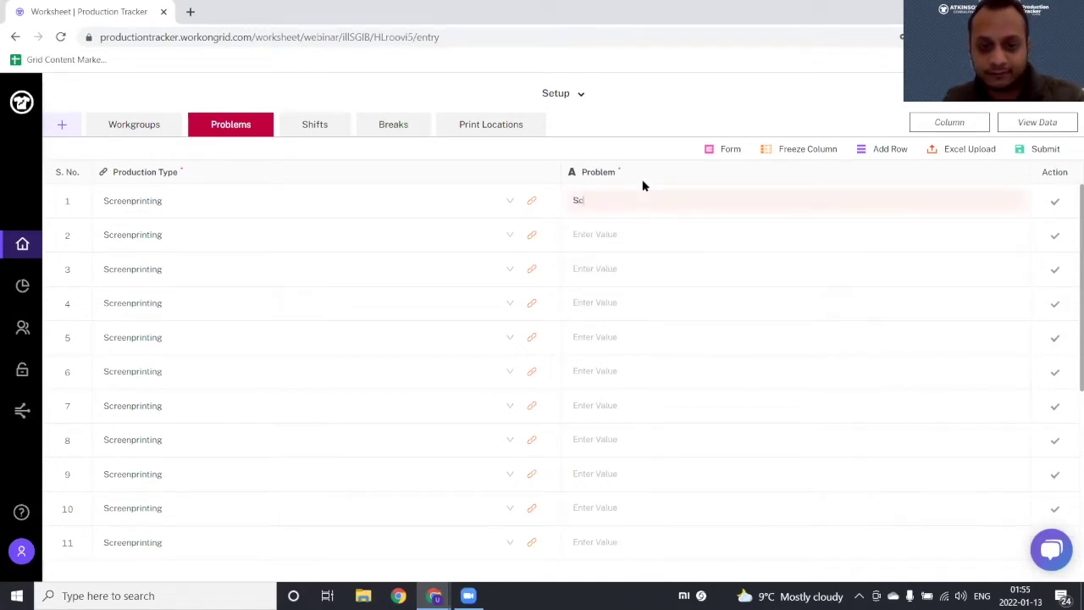
type("reen Popped")
key("Down")
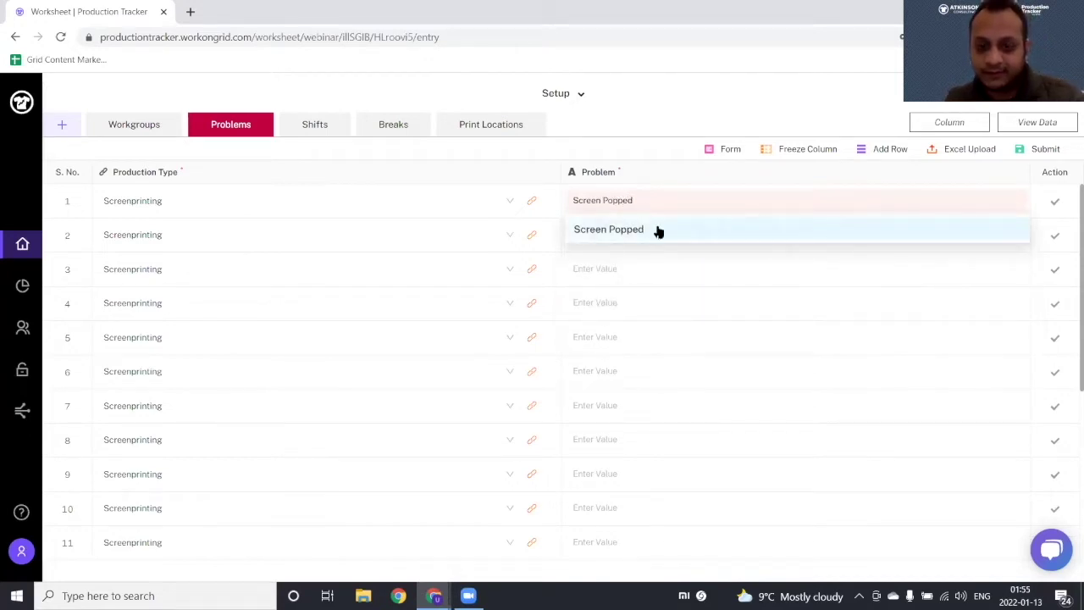
type("u")
type("Out")
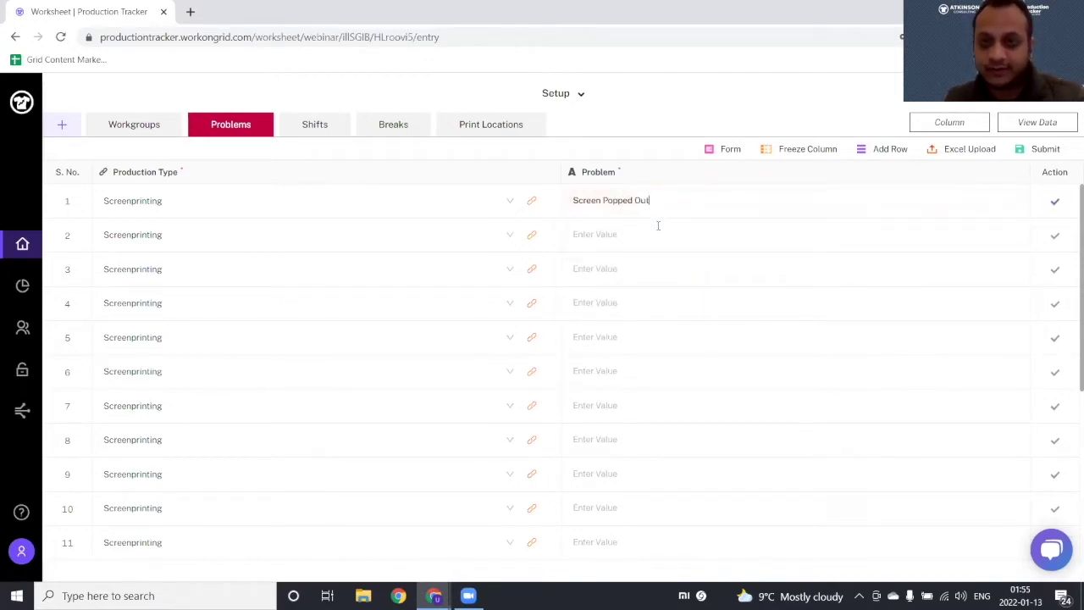
left_click(1054, 202)
View the Problems worksheet's saved data, and open the Print Locations worksheet to review its locations
left_click(1043, 125)
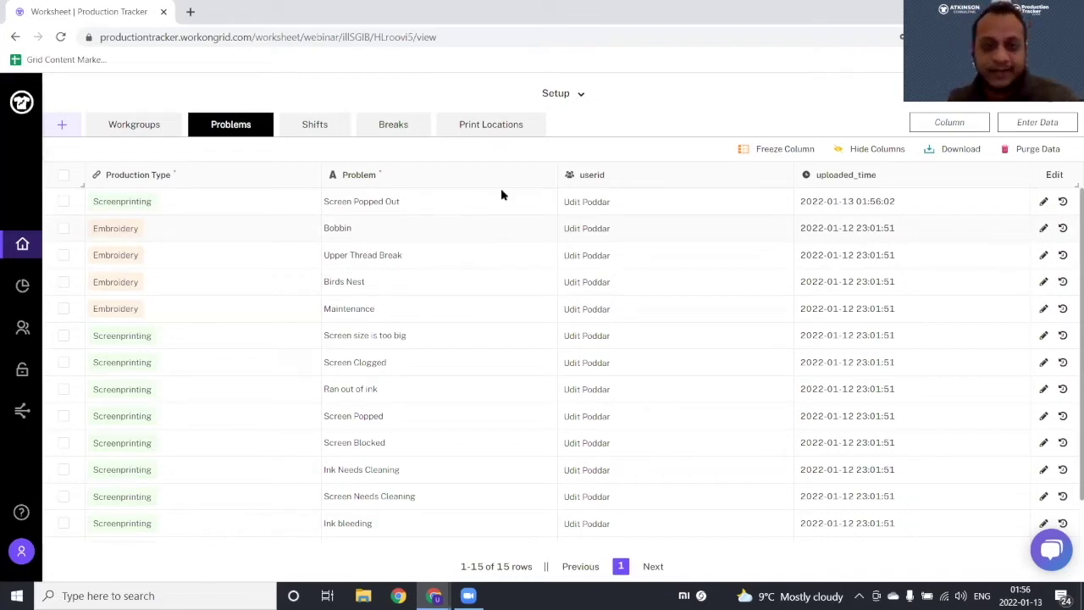
left_click(494, 129)
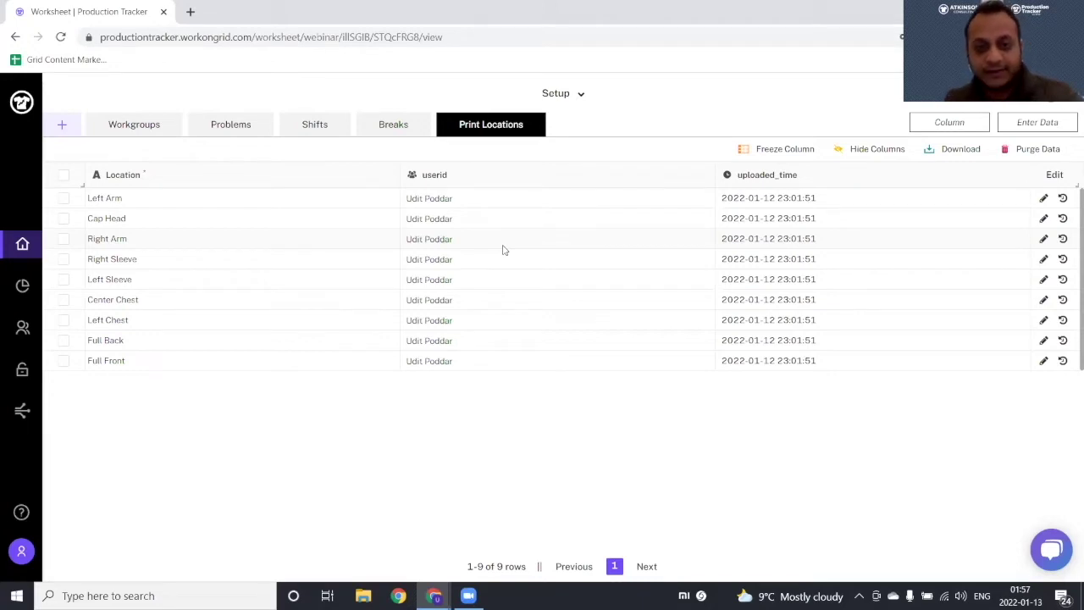
Switch to the webinar slides, advance to Step 6 Start Tracking, and play the Data Entry video in full screen
key("alt+Tab")
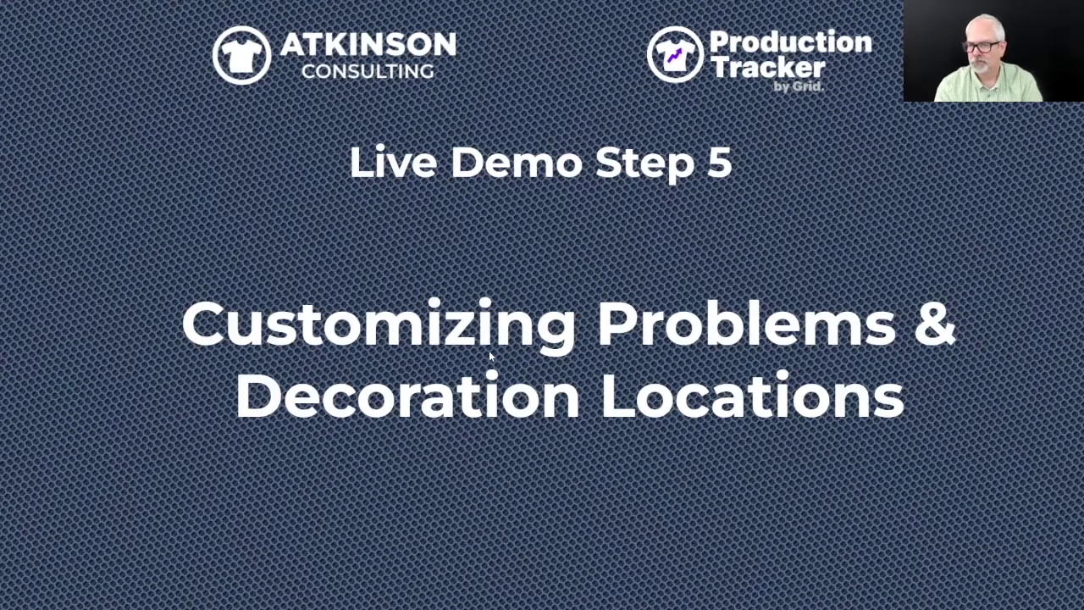
key("Right")
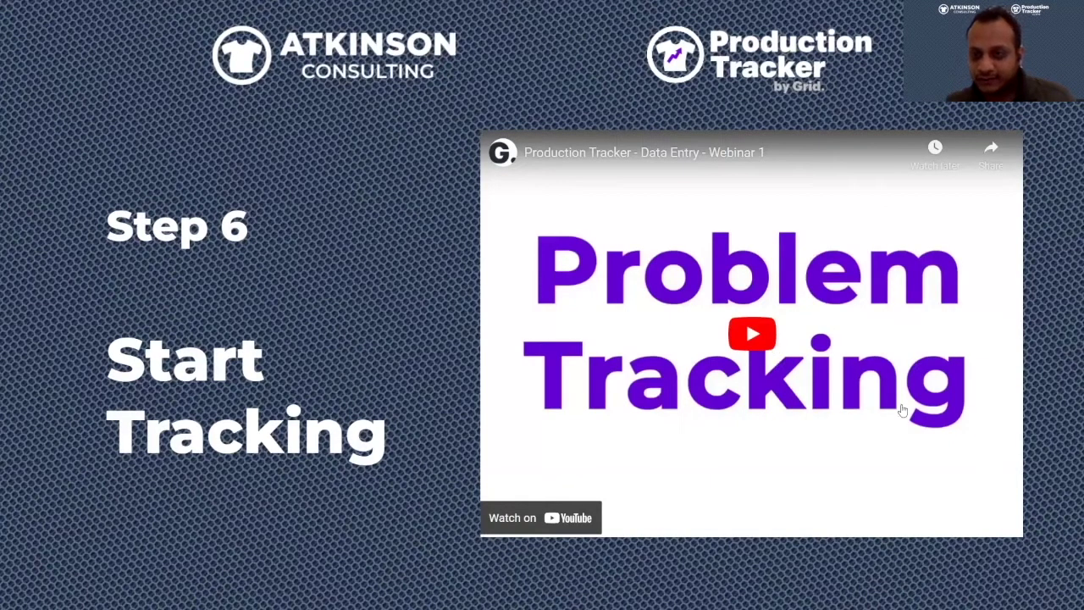
left_click(755, 333)
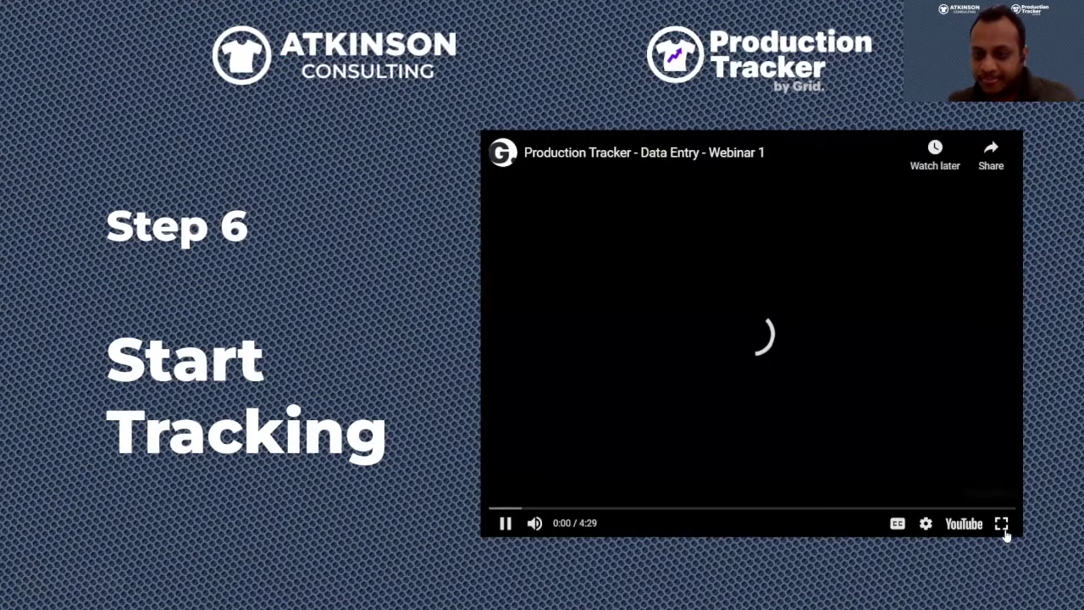
left_click(1001, 523)
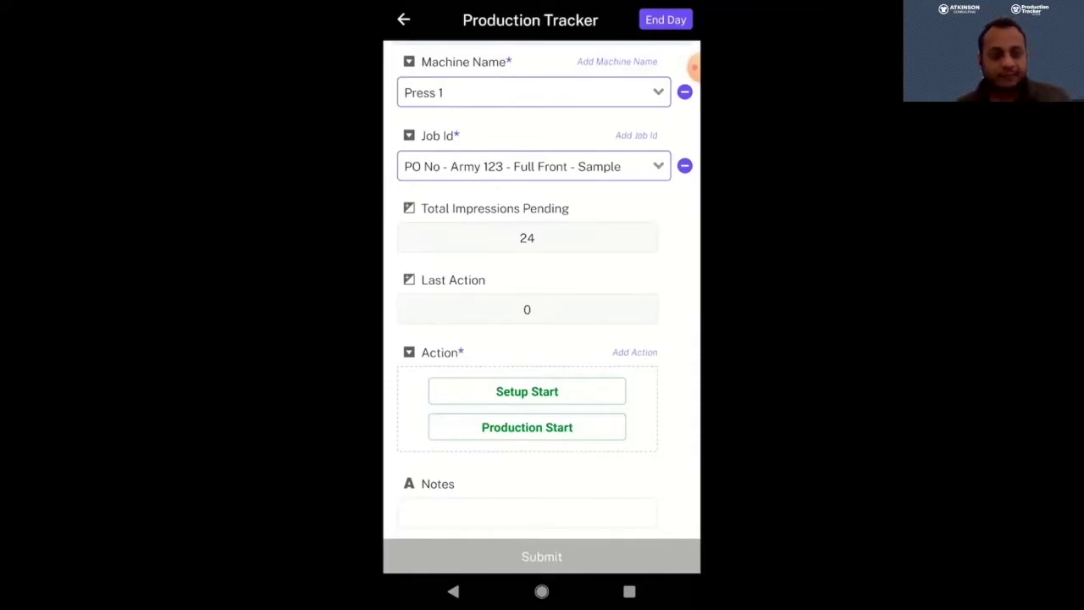
Submit a Setup Start action with 2 screens for the Army 123 Full Front sample job on Press 1
left_click(526, 391)
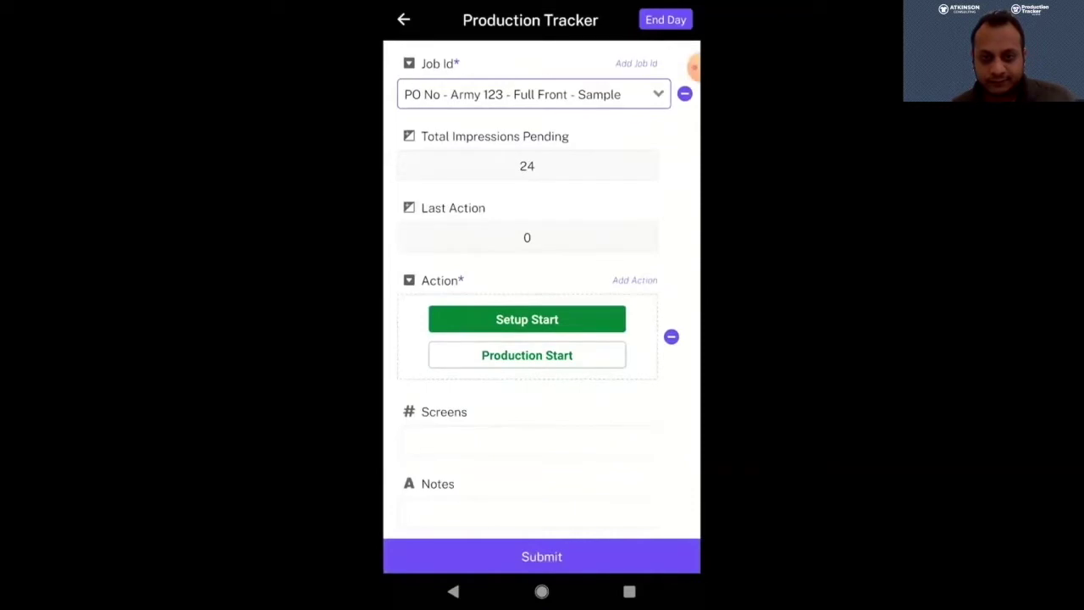
left_click(526, 440)
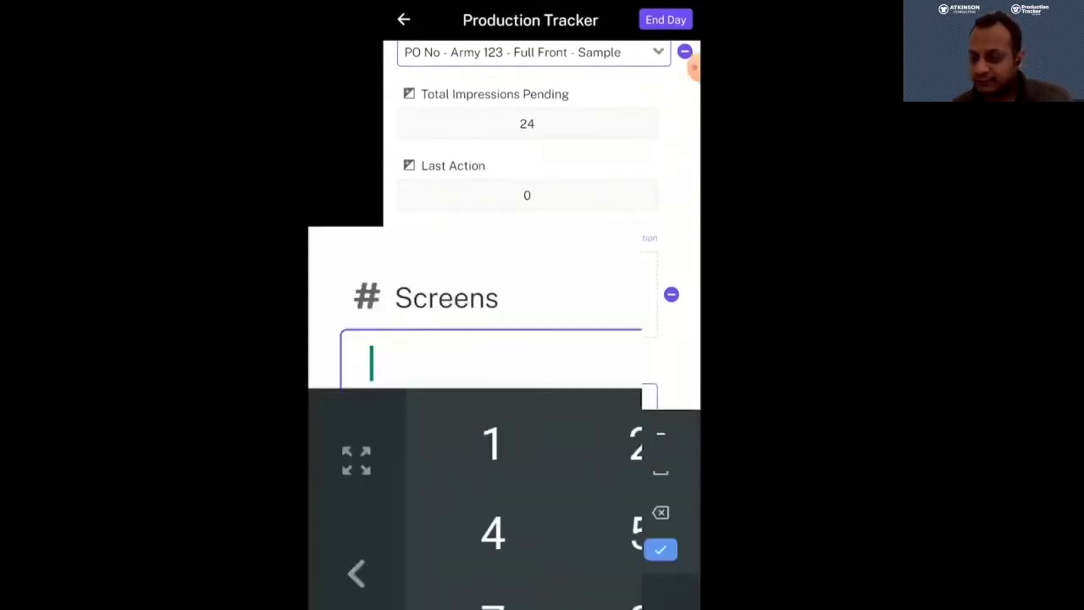
type("2")
key("Return")
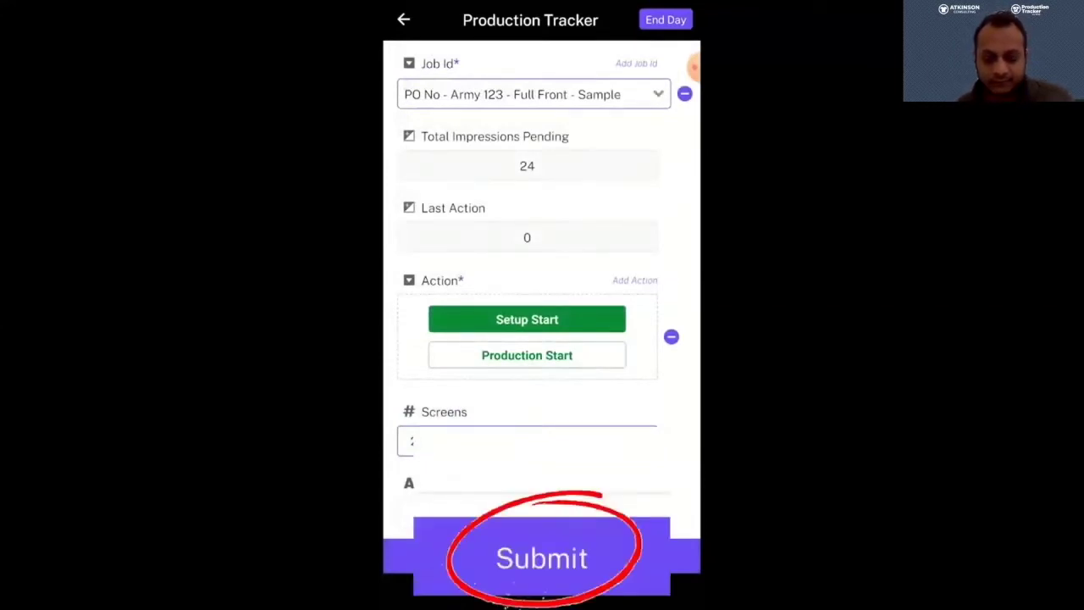
left_click(541, 556)
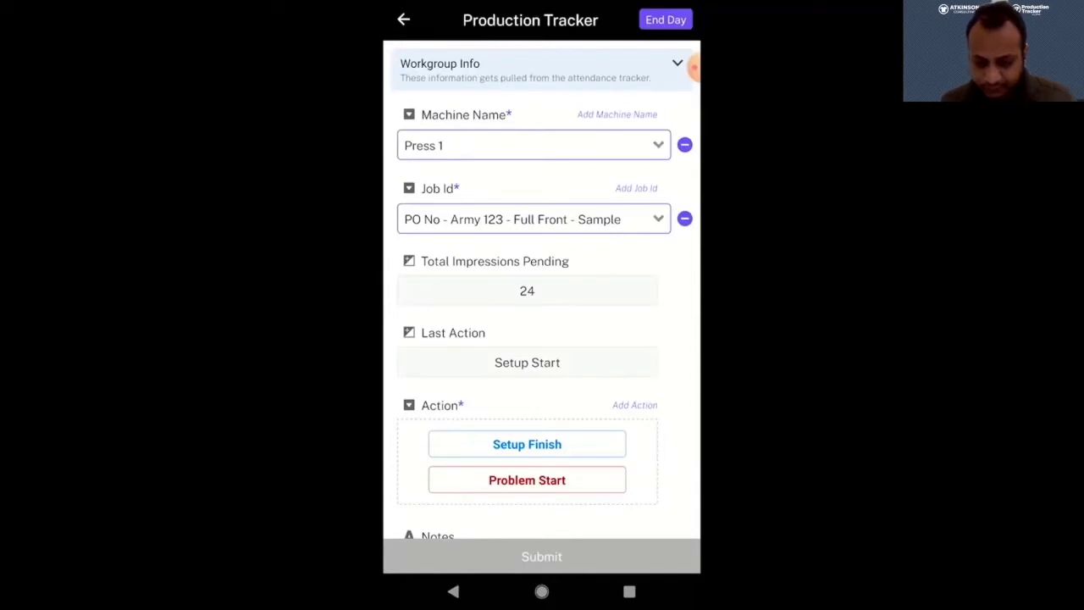
Choose the Problem Start action for the job and set the problem to Screen Clogged
left_click(527, 479)
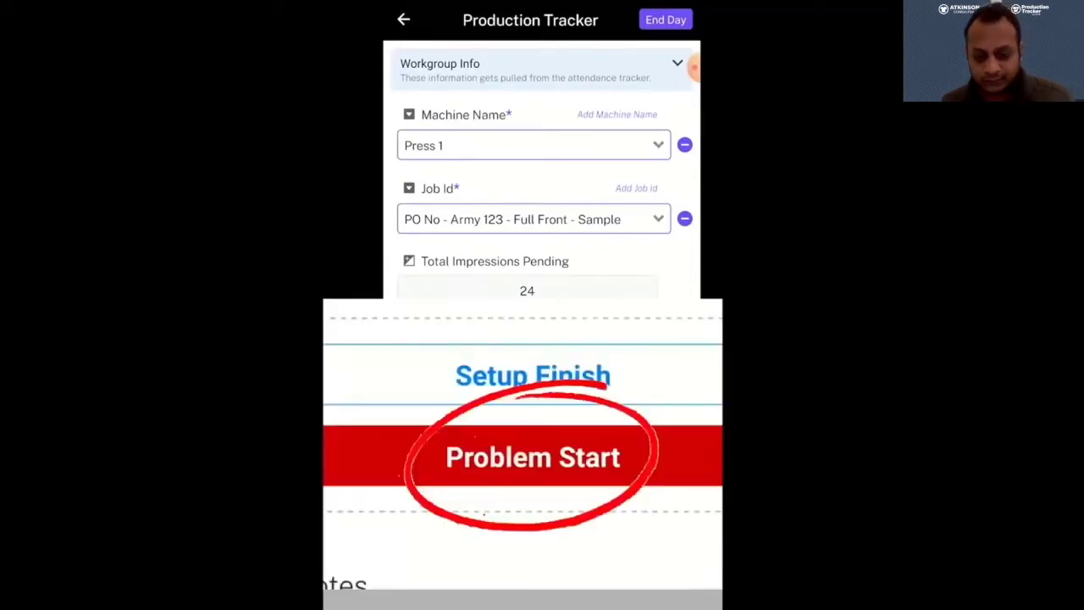
scroll(542, 339, "down", 2)
left_click(508, 436)
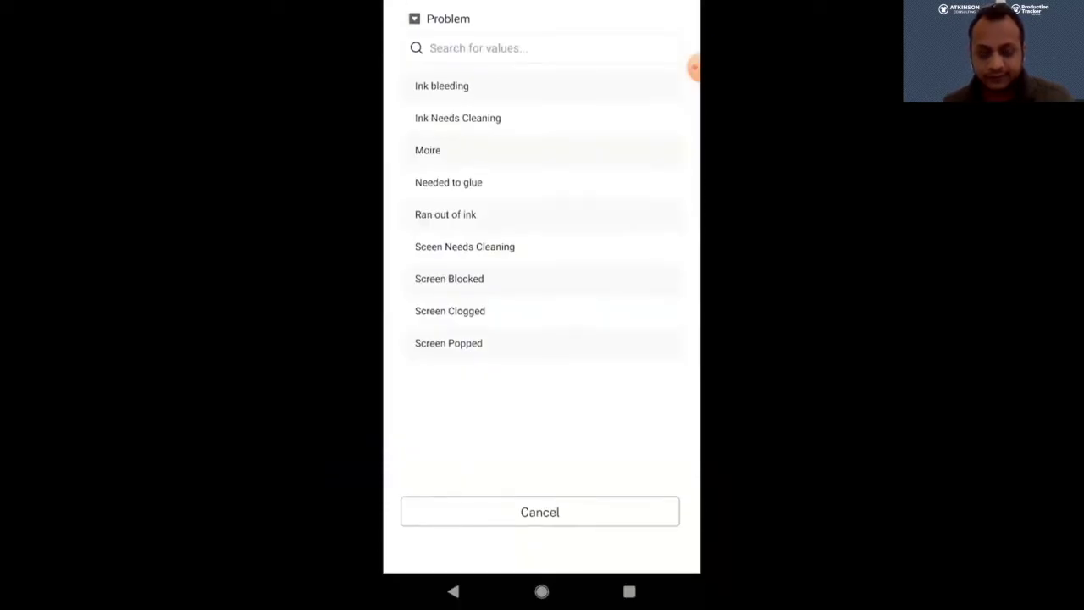
left_click(449, 310)
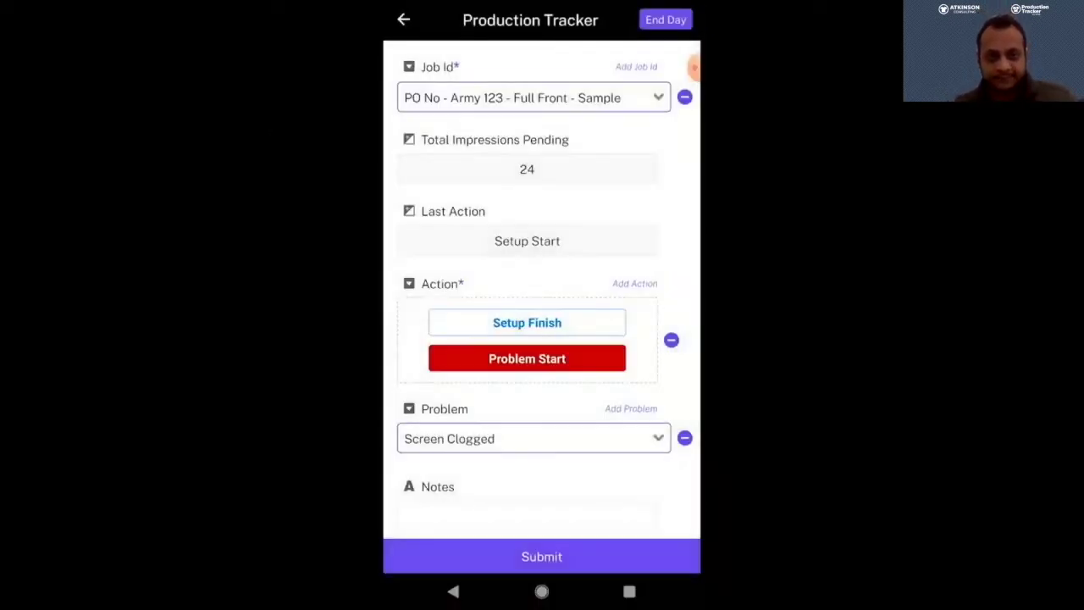
Add the note "Not washed out well" to the problem entry and submit it
left_click(527, 511)
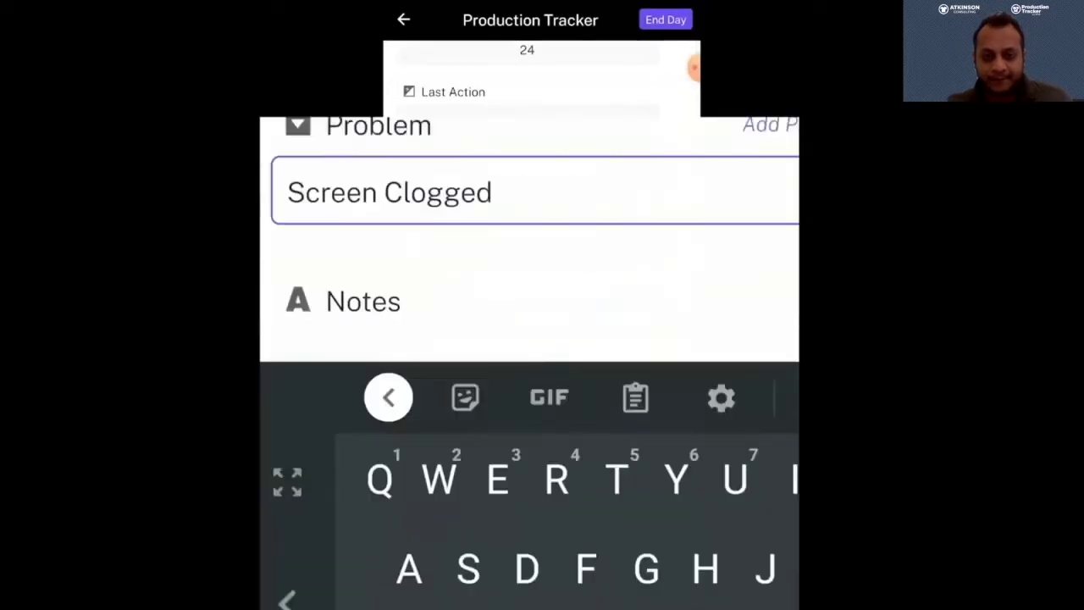
type("Not eashed")
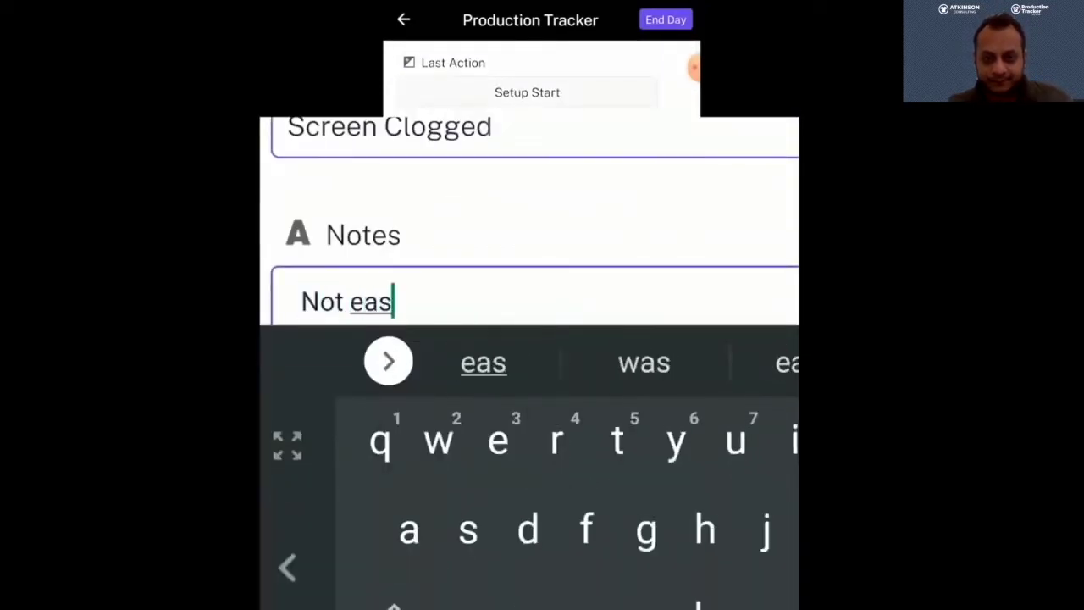
left_click(644, 361)
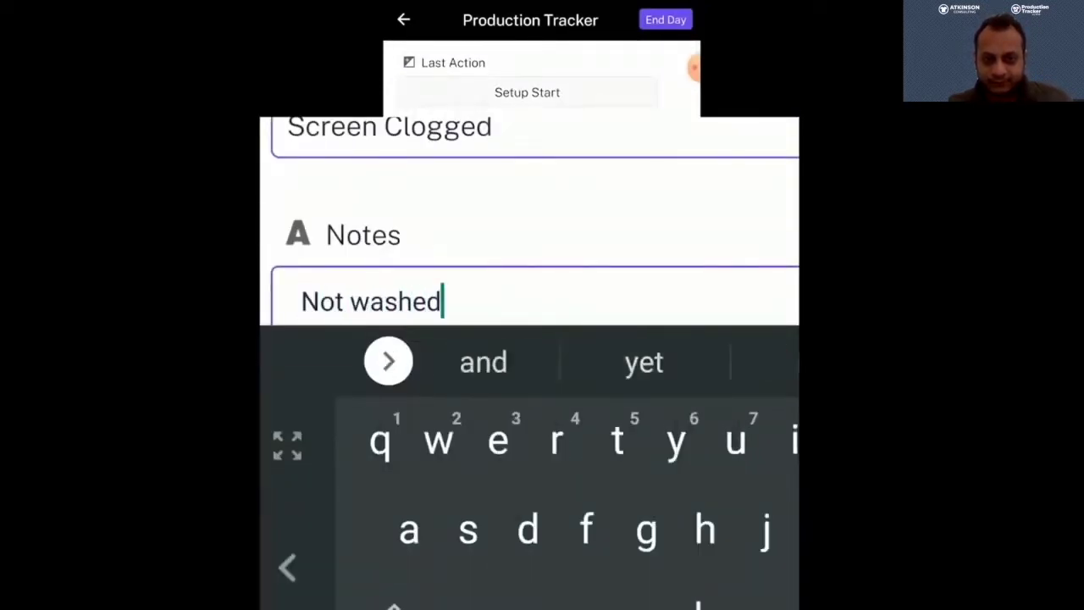
type("out well")
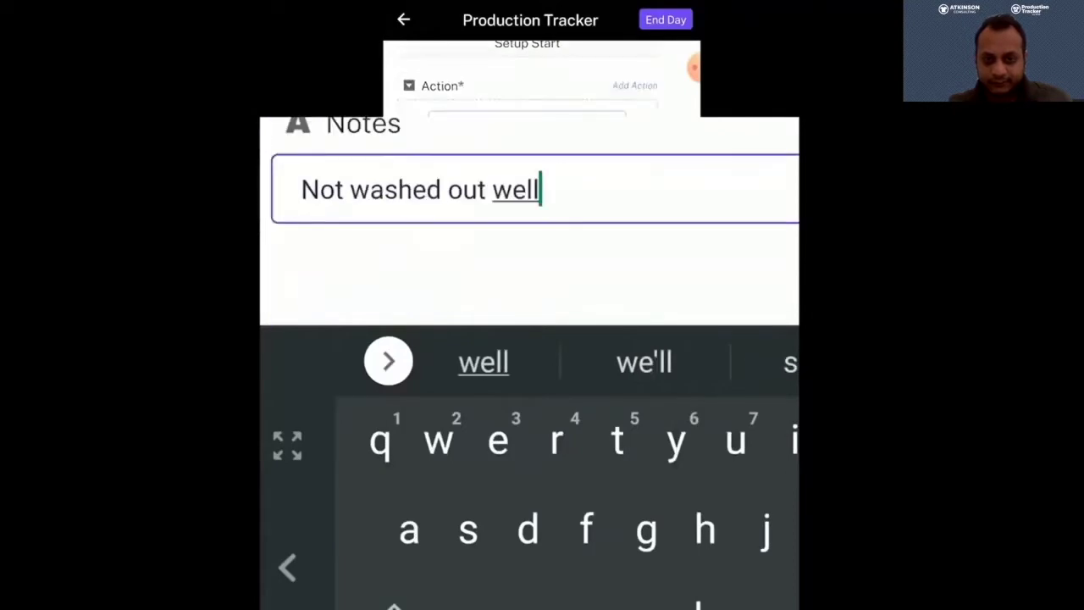
key("Return")
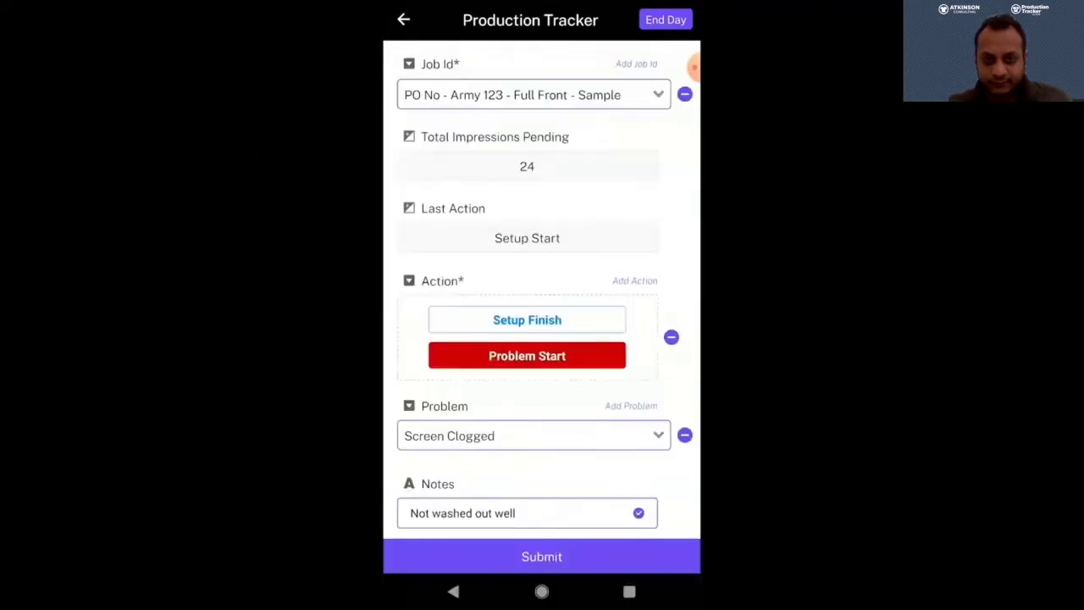
left_click(541, 557)
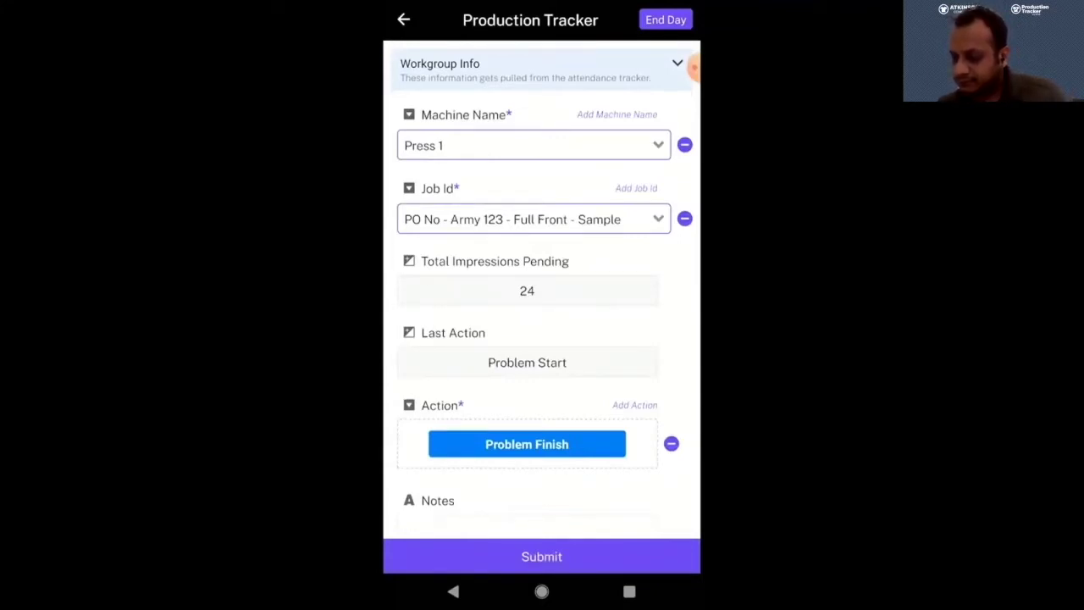
Submit the Problem Finish action for the job on Press 1
scroll(541, 288, "down", 1)
scroll(541, 288, "down", 1)
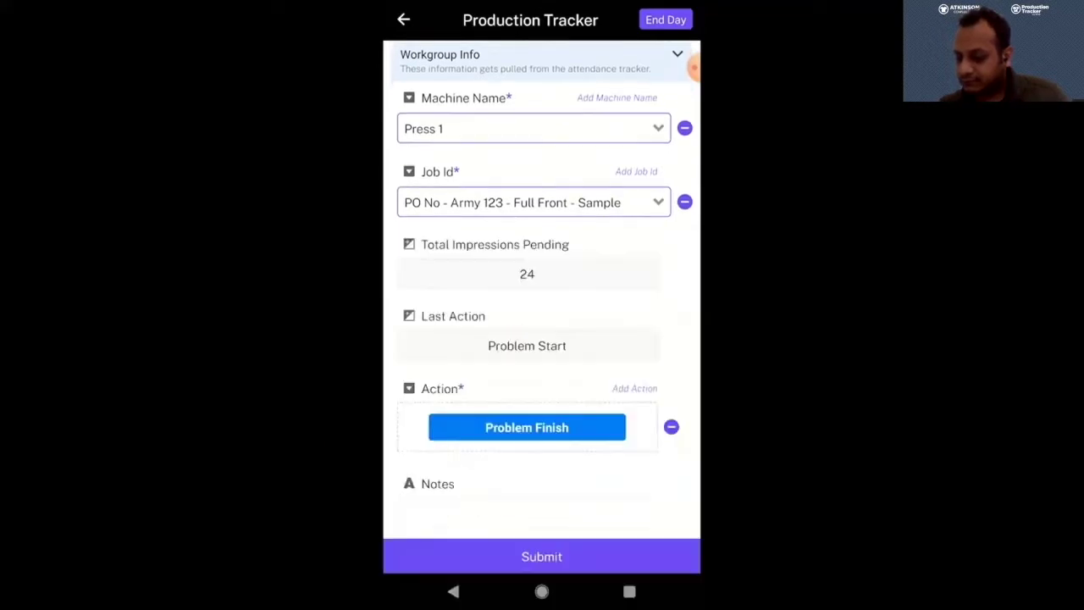
left_click(541, 556)
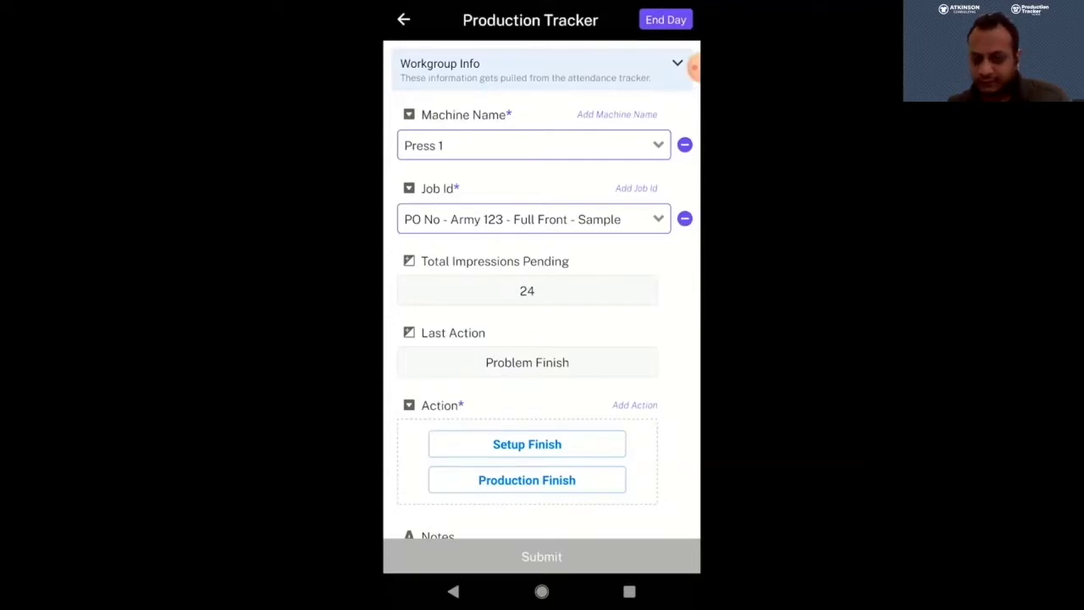
Submit the Setup Finish action for the job and record its Production Start
scroll(542, 288, "down", 1)
left_click(526, 391)
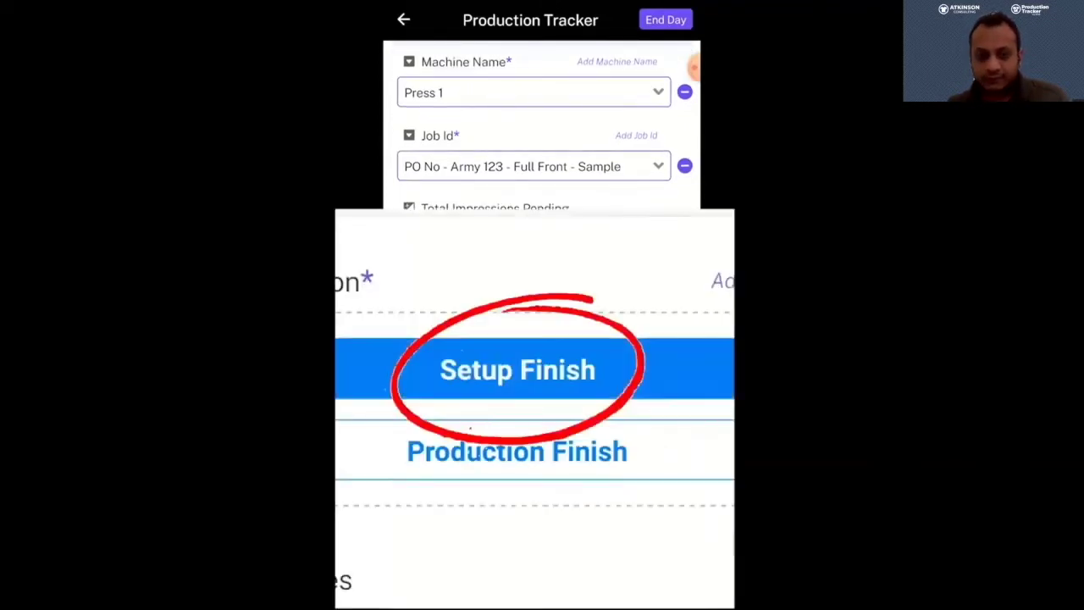
left_click(542, 556)
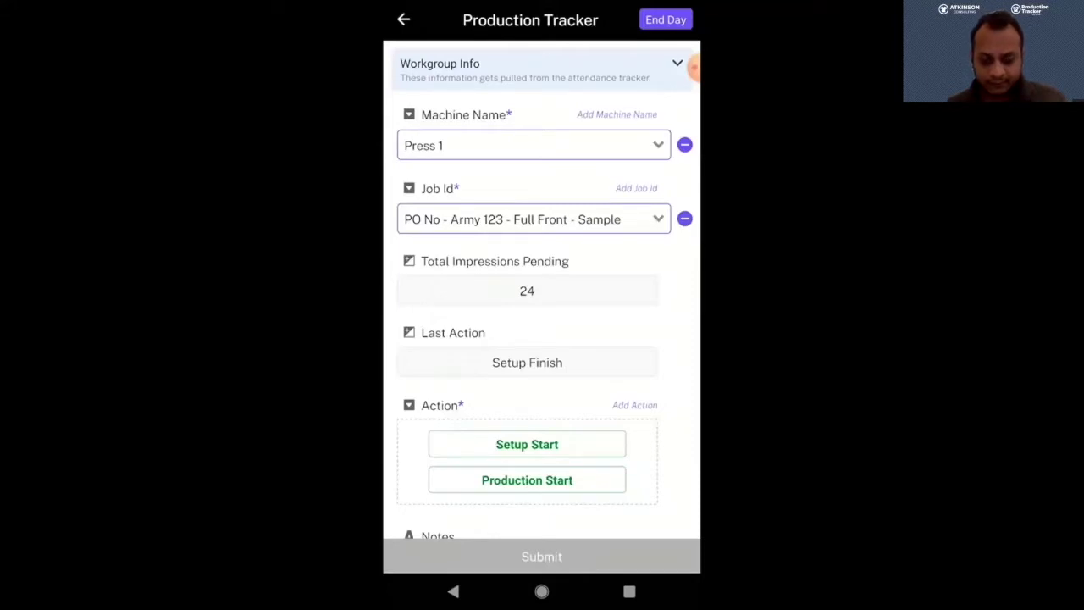
left_click(527, 480)
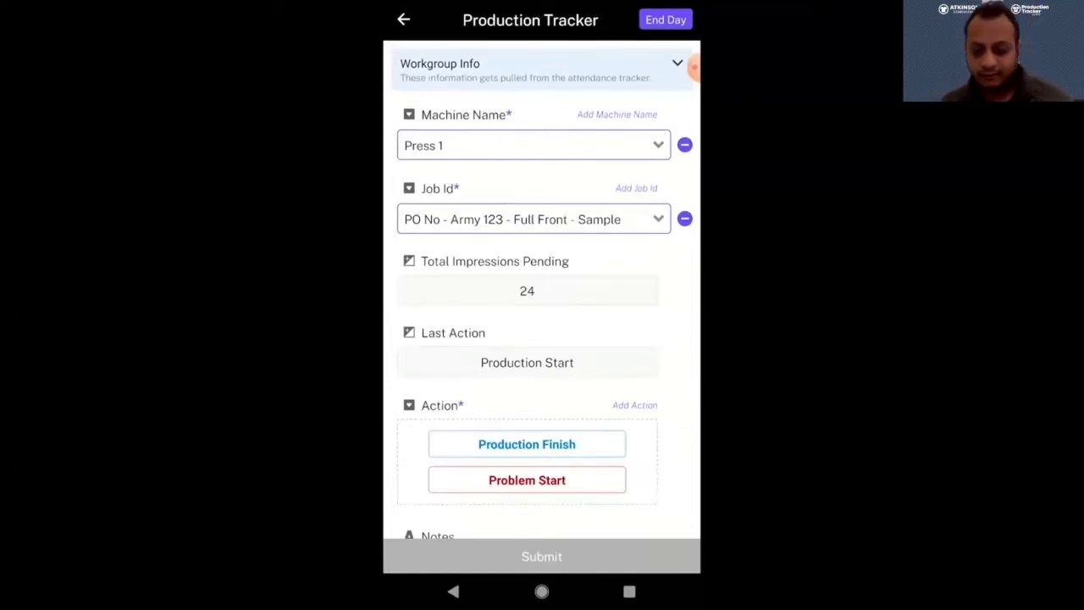
Choose the Production Finish action for the job and set the impressions to 24
scroll(542, 297, "down", 1)
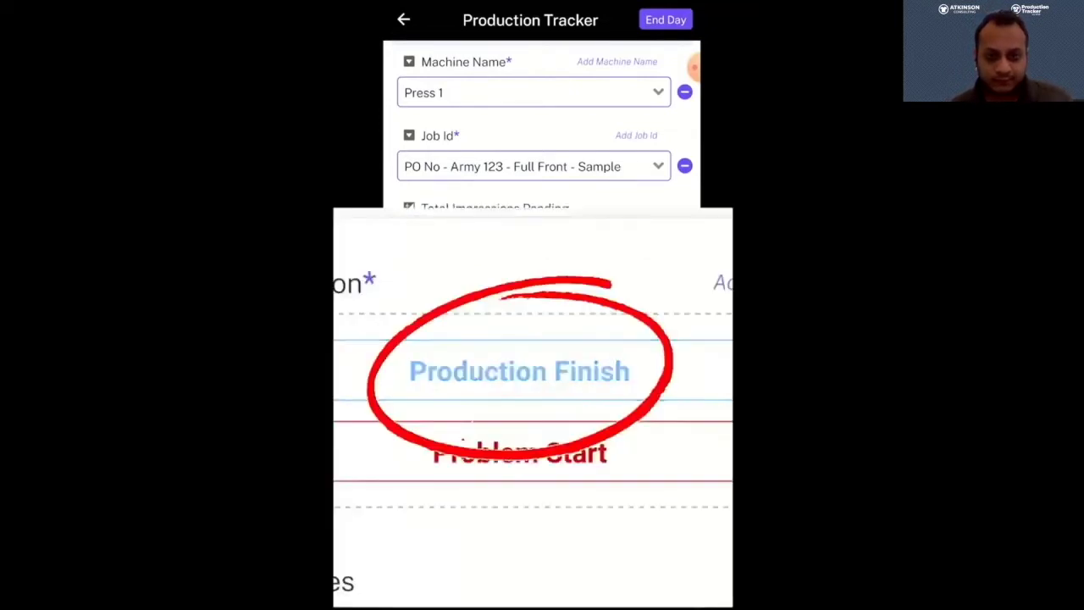
left_click(526, 391)
scroll(542, 297, "down", 3)
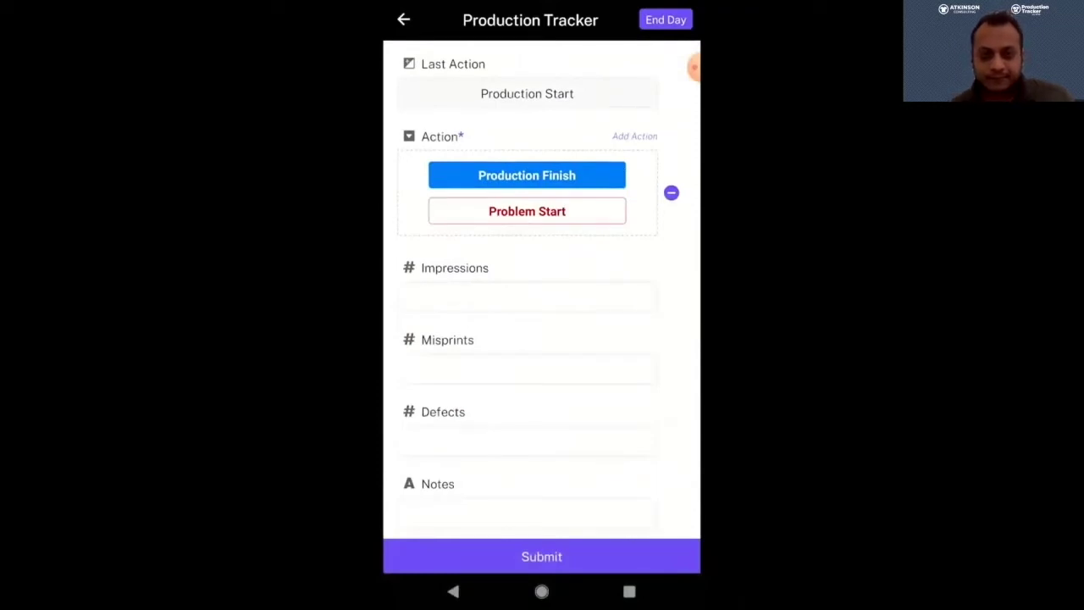
left_click(527, 296)
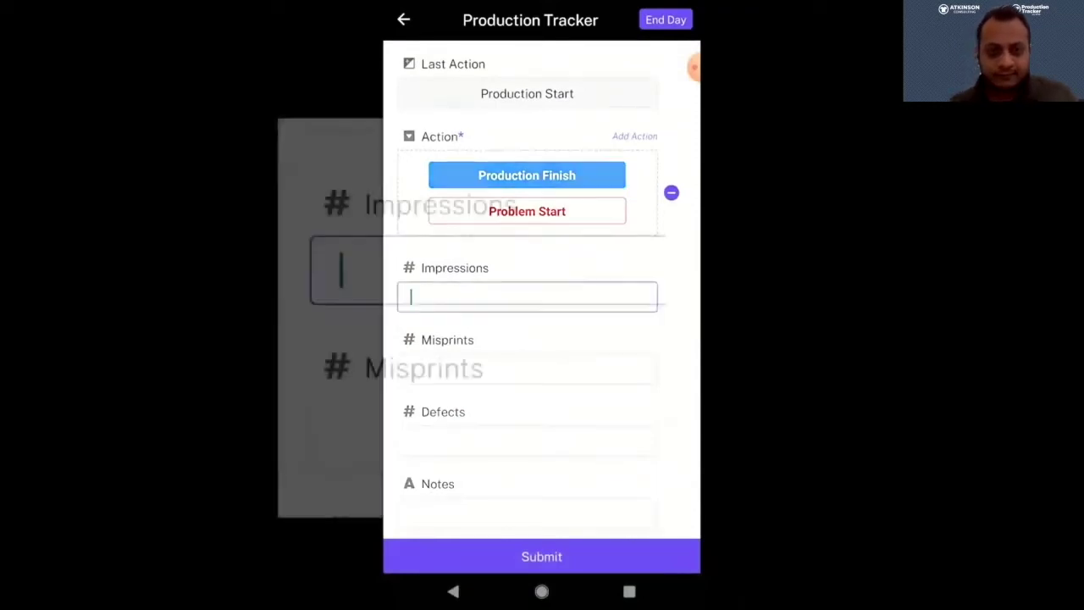
type("24")
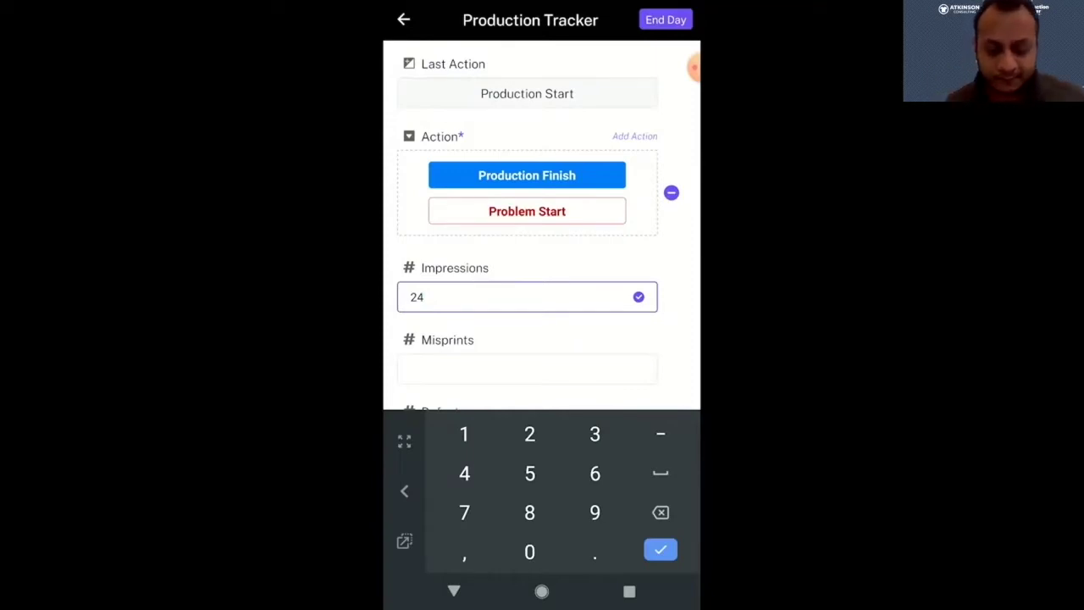
Set both the misprints and the defects of the Production Finish entry to 0
scroll(541, 224, "down", 1)
scroll(542, 254, "down", 2)
left_click(527, 254)
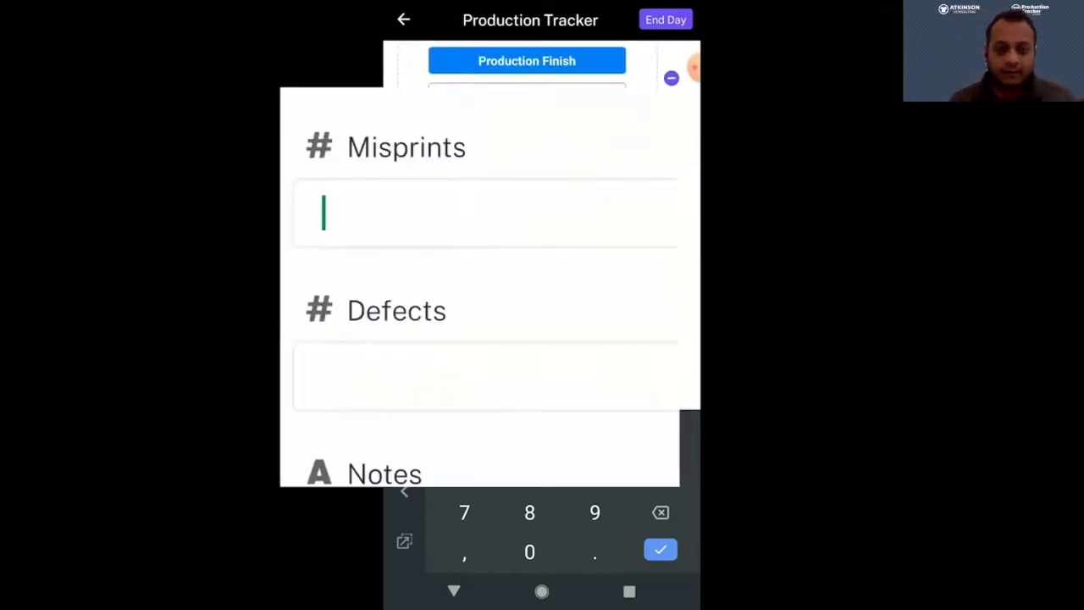
type("0")
left_click(486, 376)
type("0")
scroll(486, 287, "down", 2)
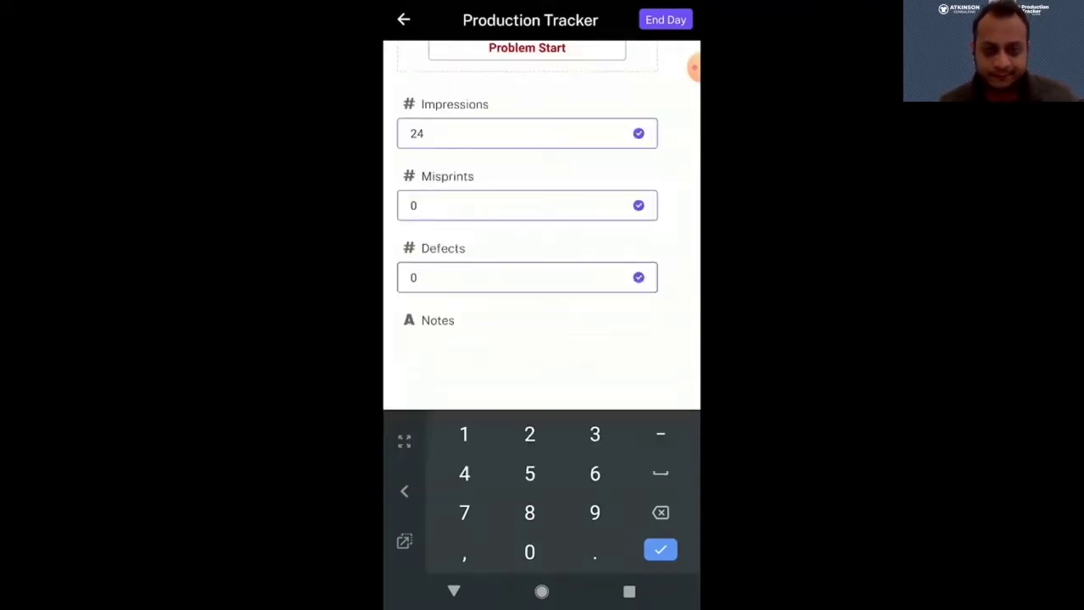
Add the note "Dont forget to warm up boards" to the Production Finish entry and submit it
left_click(526, 349)
type("D")
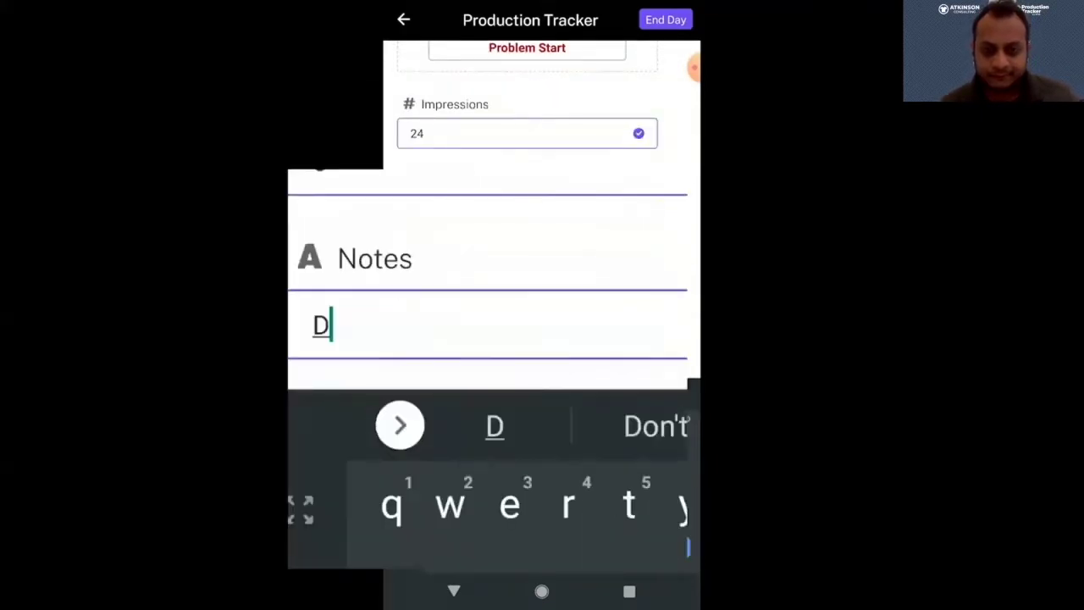
type("ont forget t")
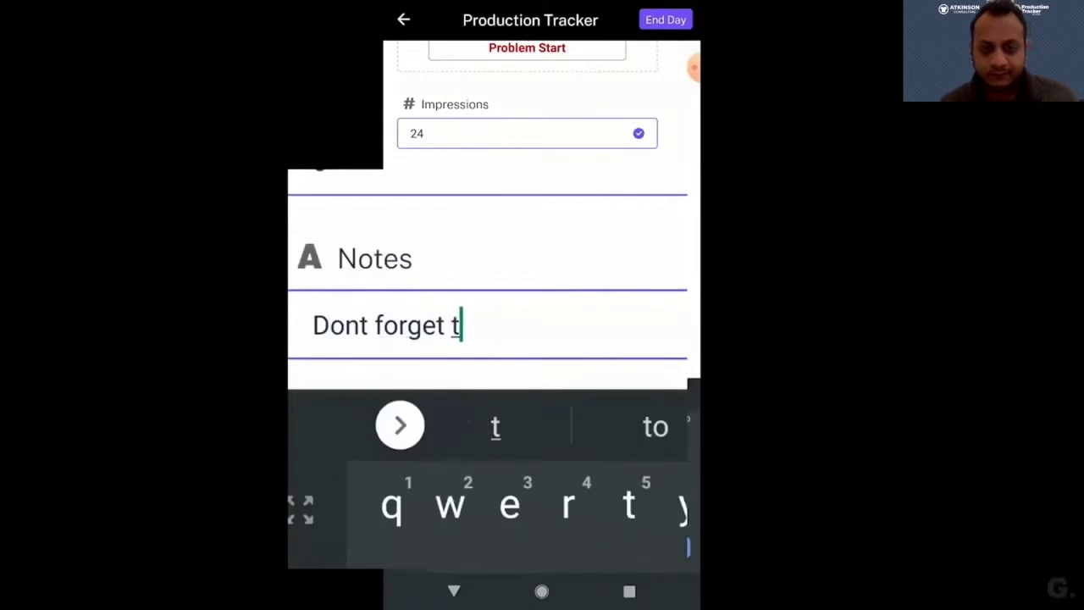
type("o warm up")
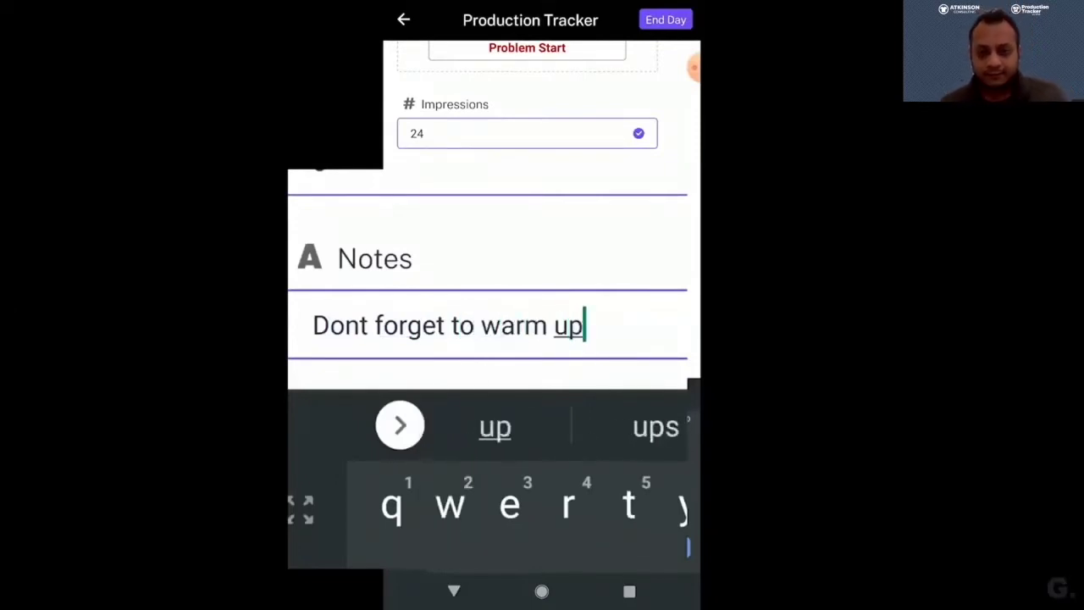
type(" boards")
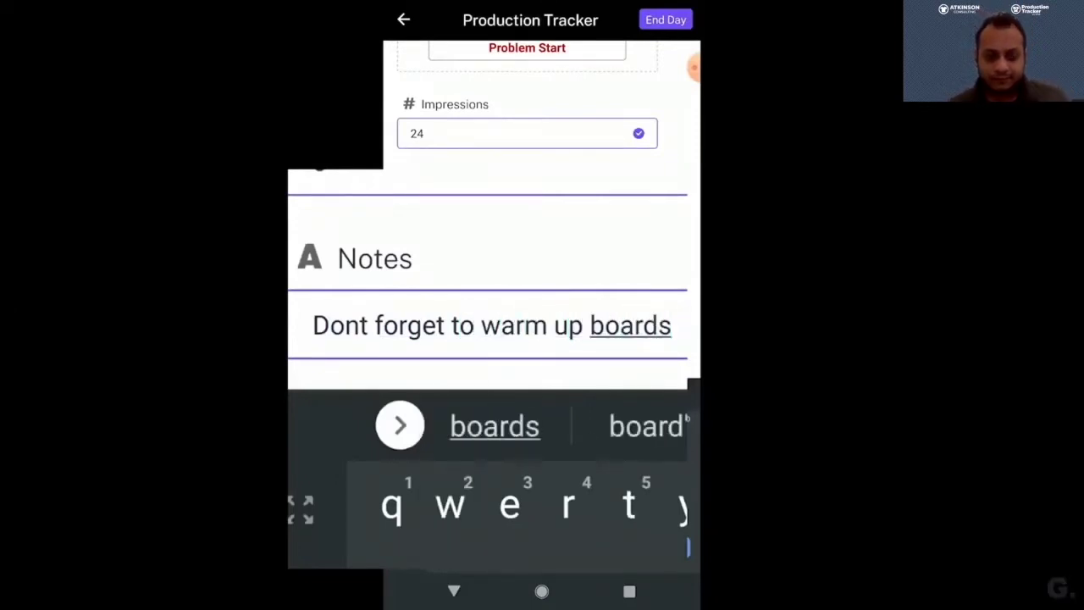
key("Escape")
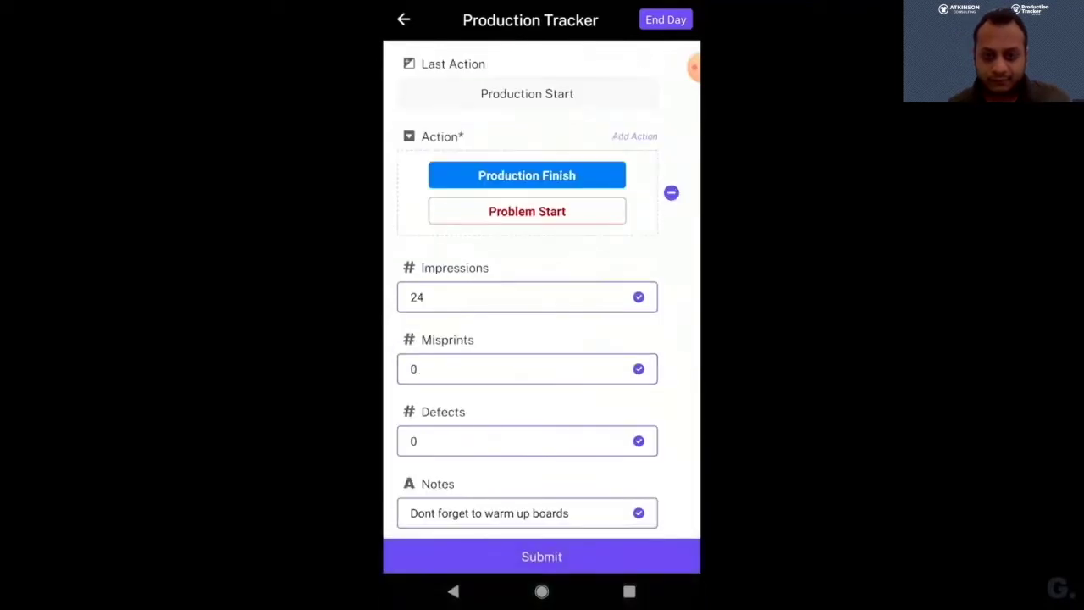
left_click(541, 556)
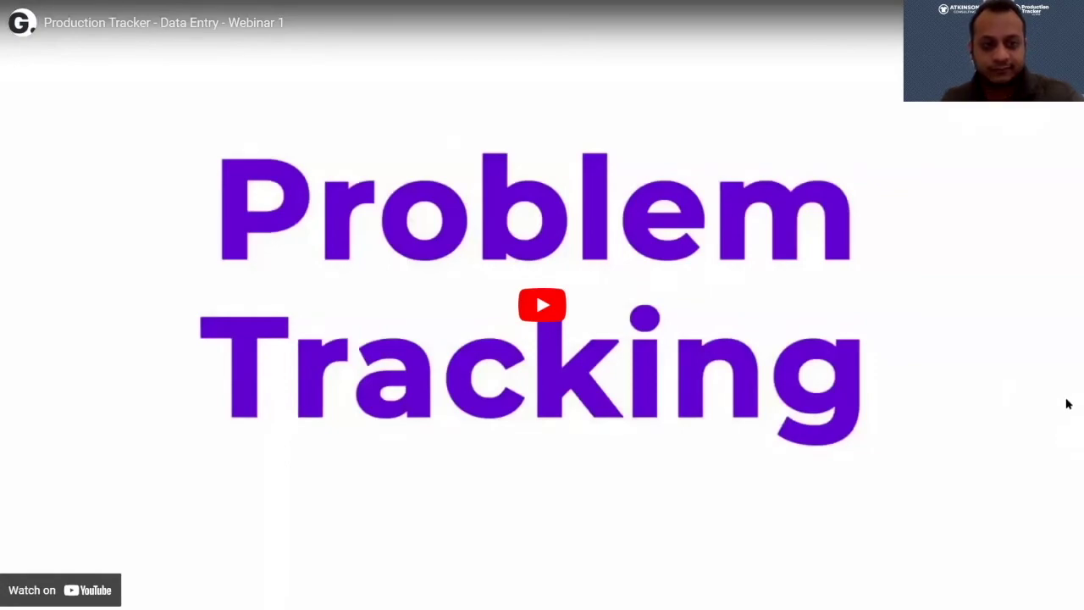
Leave the full-screen tracking video and the running slideshow in Google Slides, and restart the presentation in full screen
key("Escape")
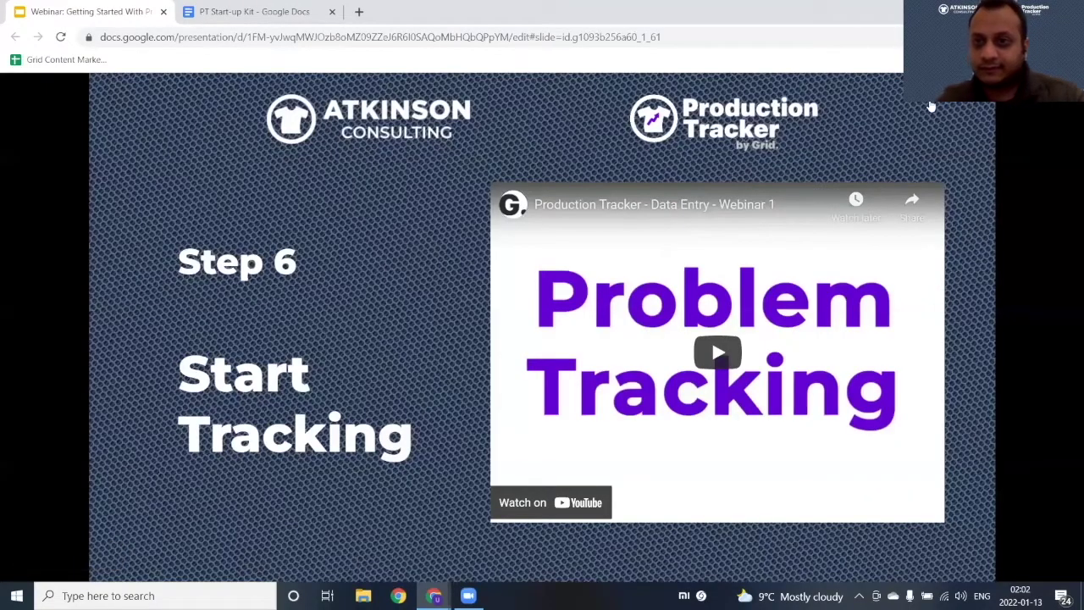
key("Escape")
key("ctrl+F5")
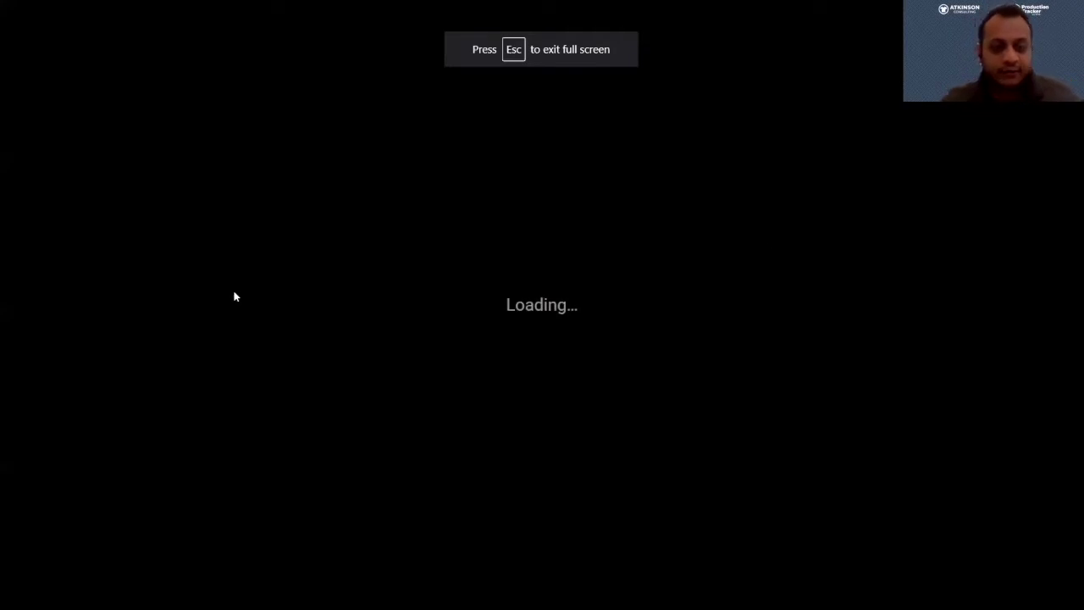